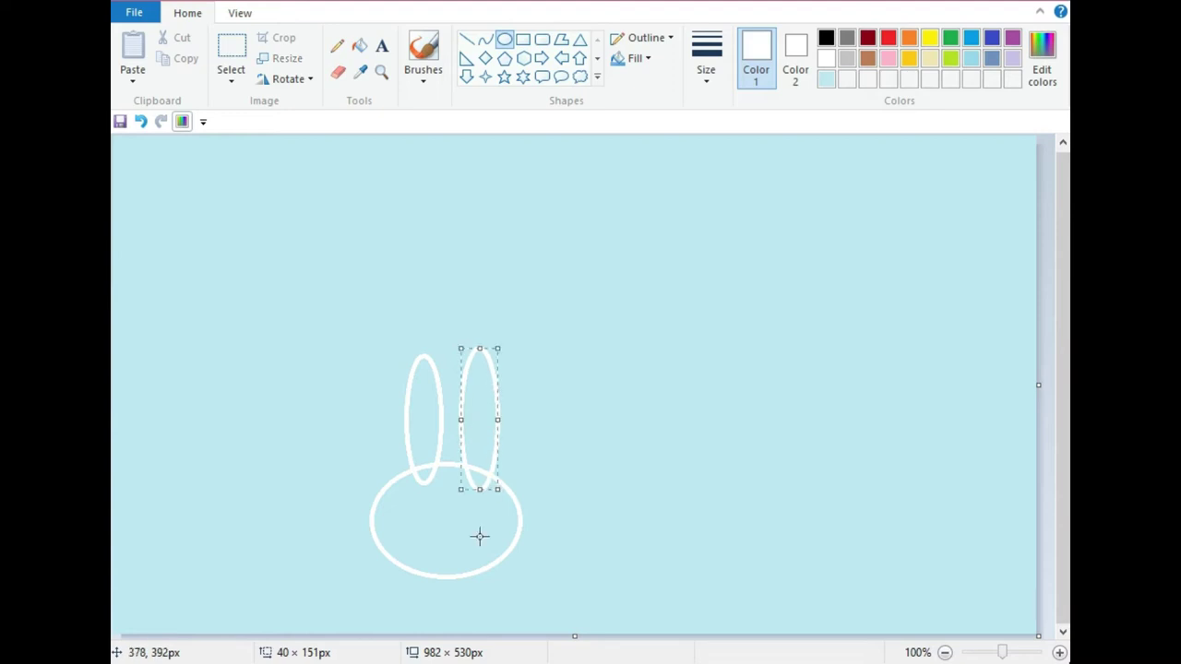
Step: Adjust the rabbit's right ear outline and fill the head and both ears with white
{"action": "left_click_drag", "start_coordinate": [499, 425], "coordinate": [496, 423]}
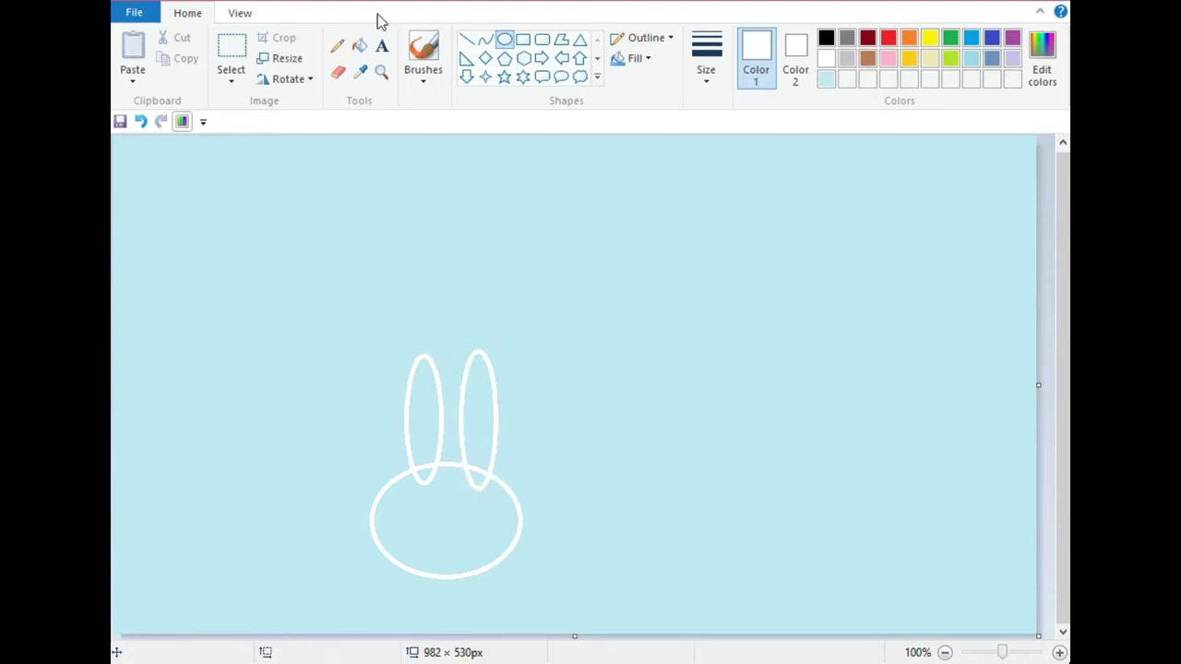
{"action": "left_click", "coordinate": [359, 46]}
{"action": "left_click", "coordinate": [427, 466]}
{"action": "left_click", "coordinate": [441, 494]}
{"action": "left_click", "coordinate": [483, 443]}
Step: Draw a thin black oval eye outline on the right half of the rabbit's face
{"action": "left_click", "coordinate": [504, 39]}
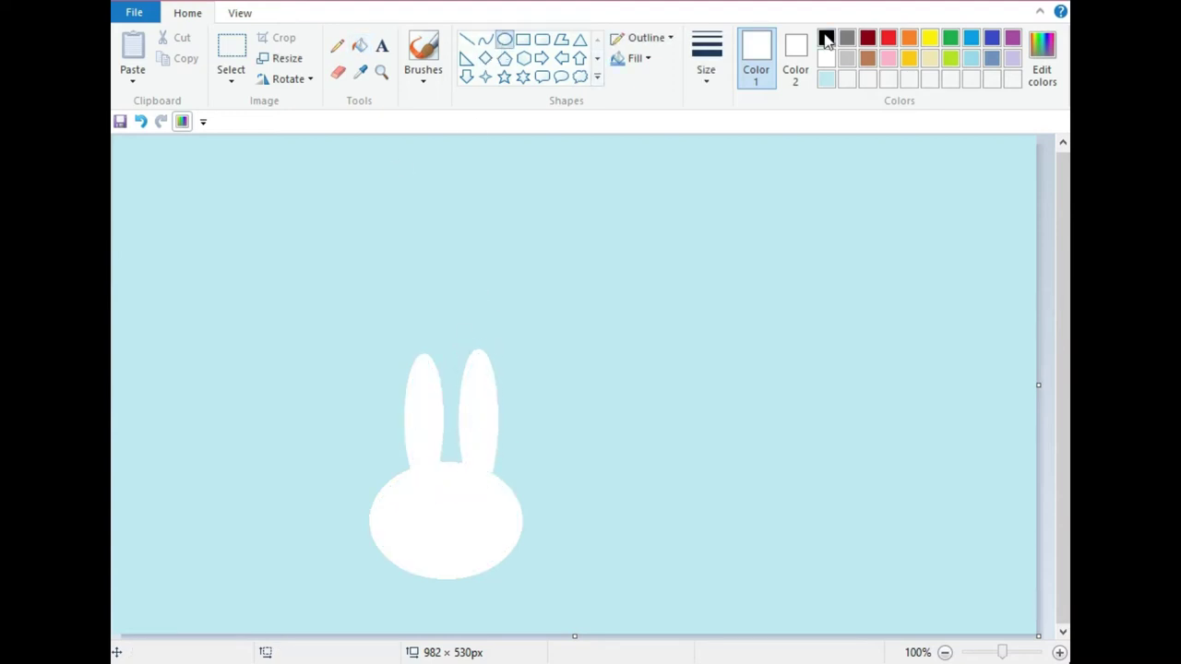
{"action": "left_click", "coordinate": [826, 37]}
{"action": "left_click", "coordinate": [706, 55]}
{"action": "left_click", "coordinate": [728, 116]}
{"action": "left_click_drag", "start_coordinate": [445, 495], "coordinate": [477, 536]}
{"action": "left_click_drag", "start_coordinate": [445, 516], "coordinate": [490, 516]}
{"action": "left_click_drag", "start_coordinate": [473, 536], "coordinate": [473, 533]}
{"action": "left_click_drag", "start_coordinate": [457, 514], "coordinate": [493, 535]}
{"action": "right_click", "coordinate": [473, 516]}
{"action": "left_click", "coordinate": [435, 490]}
Step: Copy the eye outline and paste a duplicate so the face has two matching eyes
{"action": "left_click", "coordinate": [230, 81]}
{"action": "left_click", "coordinate": [255, 124]}
{"action": "right_click", "coordinate": [481, 519]}
{"action": "left_click", "coordinate": [520, 338]}
{"action": "right_click", "coordinate": [168, 176]}
{"action": "left_click", "coordinate": [213, 230]}
{"action": "mouse_move", "coordinate": [134, 161]}
{"action": "left_mouse_down"}
{"action": "mouse_move", "coordinate": [327, 348]}
{"action": "mouse_move", "coordinate": [423, 515]}
{"action": "mouse_move", "coordinate": [489, 532]}
{"action": "mouse_move", "coordinate": [463, 499]}
{"action": "mouse_move", "coordinate": [474, 510]}
{"action": "mouse_move", "coordinate": [454, 537]}
{"action": "mouse_move", "coordinate": [455, 515]}
{"action": "mouse_move", "coordinate": [469, 515]}
{"action": "left_mouse_up"}
{"action": "left_click", "coordinate": [449, 569]}
{"action": "left_click", "coordinate": [469, 569]}
Step: Draw a smaller oval pupil inside the right eye and fill it with black
{"action": "left_click", "coordinate": [505, 40]}
{"action": "left_click", "coordinate": [443, 545]}
{"action": "left_click", "coordinate": [359, 46]}
{"action": "left_click", "coordinate": [473, 517]}
Step: Copy the finished right eye and paste the duplicate over the empty left eye
{"action": "left_click", "coordinate": [230, 76]}
{"action": "left_click", "coordinate": [295, 121]}
{"action": "right_click", "coordinate": [469, 515]}
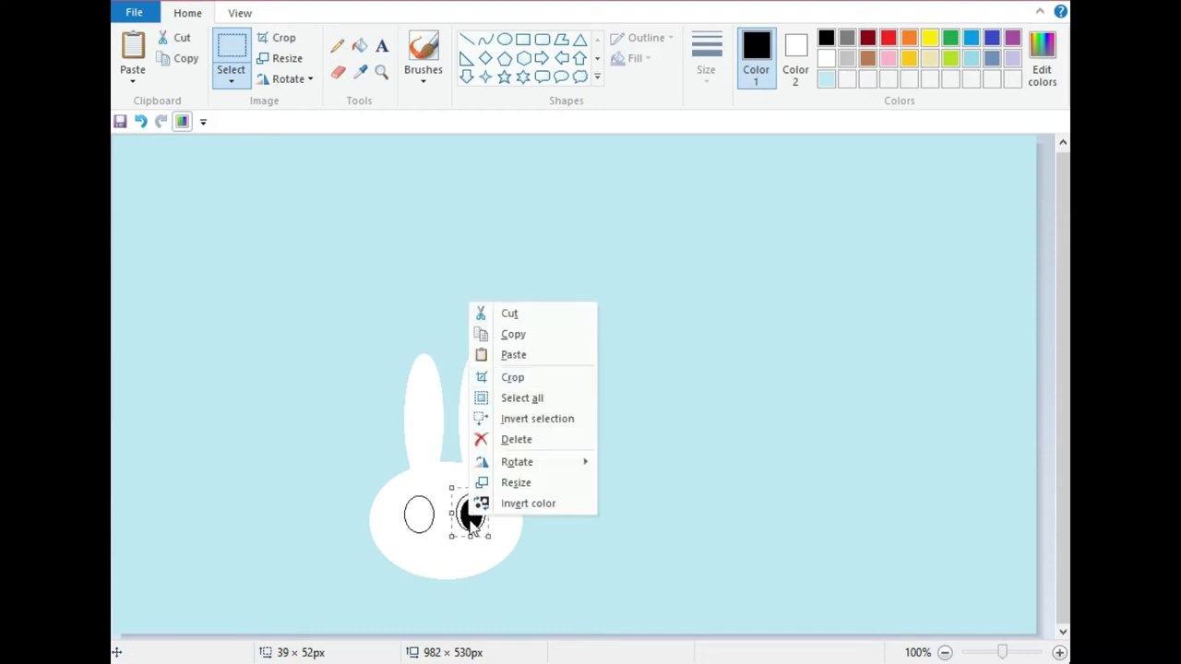
{"action": "left_click", "coordinate": [546, 333]}
{"action": "right_click", "coordinate": [255, 262]}
{"action": "left_click", "coordinate": [298, 314]}
{"action": "mouse_move", "coordinate": [131, 161]}
{"action": "left_mouse_down"}
{"action": "mouse_move", "coordinate": [456, 553]}
{"action": "mouse_move", "coordinate": [447, 540]}
{"action": "mouse_move", "coordinate": [458, 542]}
{"action": "left_mouse_up"}
{"action": "left_click", "coordinate": [452, 529]}
Step: Draw a small flat pink oval nose below the eyes and fill it with pink
{"action": "left_click", "coordinate": [503, 39]}
{"action": "left_click", "coordinate": [887, 58]}
{"action": "left_click_drag", "start_coordinate": [430, 542], "coordinate": [432, 543]}
{"action": "left_click", "coordinate": [617, 247]}
{"action": "left_click", "coordinate": [364, 50]}
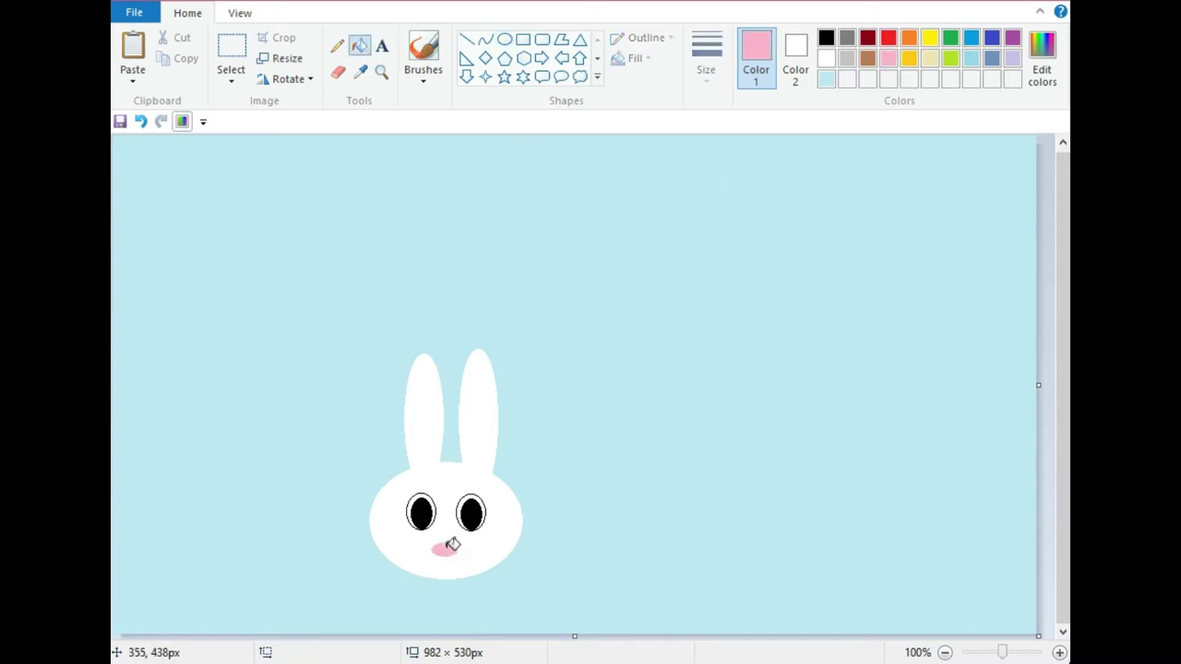
Step: Draw a narrow pink oval inside each ear and fill both with pink
{"action": "left_click", "coordinate": [504, 39]}
{"action": "left_click_drag", "start_coordinate": [415, 395], "coordinate": [431, 458]}
{"action": "mouse_move", "coordinate": [473, 395]}
{"action": "left_mouse_down"}
{"action": "mouse_move", "coordinate": [491, 466]}
{"action": "mouse_move", "coordinate": [466, 428]}
{"action": "mouse_move", "coordinate": [491, 430]}
{"action": "mouse_move", "coordinate": [466, 431]}
{"action": "left_mouse_up"}
{"action": "left_click", "coordinate": [360, 45]}
{"action": "left_click", "coordinate": [428, 426]}
{"action": "left_click", "coordinate": [479, 426]}
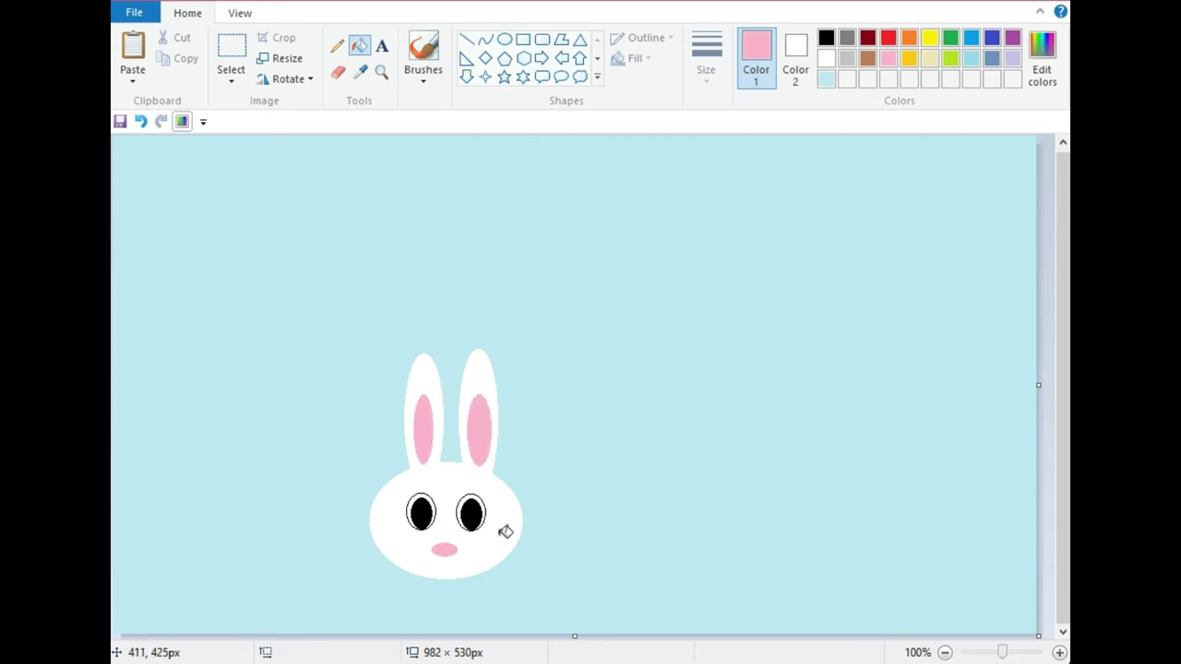
Step: Draw a large white oval body behind the head, extending past the canvas's lower edge, and fill it white
{"action": "left_click", "coordinate": [504, 39]}
{"action": "left_click", "coordinate": [825, 58]}
{"action": "left_click_drag", "start_coordinate": [494, 523], "coordinate": [685, 636]}
{"action": "left_click_drag", "start_coordinate": [599, 576], "coordinate": [546, 574]}
{"action": "left_click_drag", "start_coordinate": [632, 632], "coordinate": [655, 656]}
{"action": "left_click", "coordinate": [360, 45]}
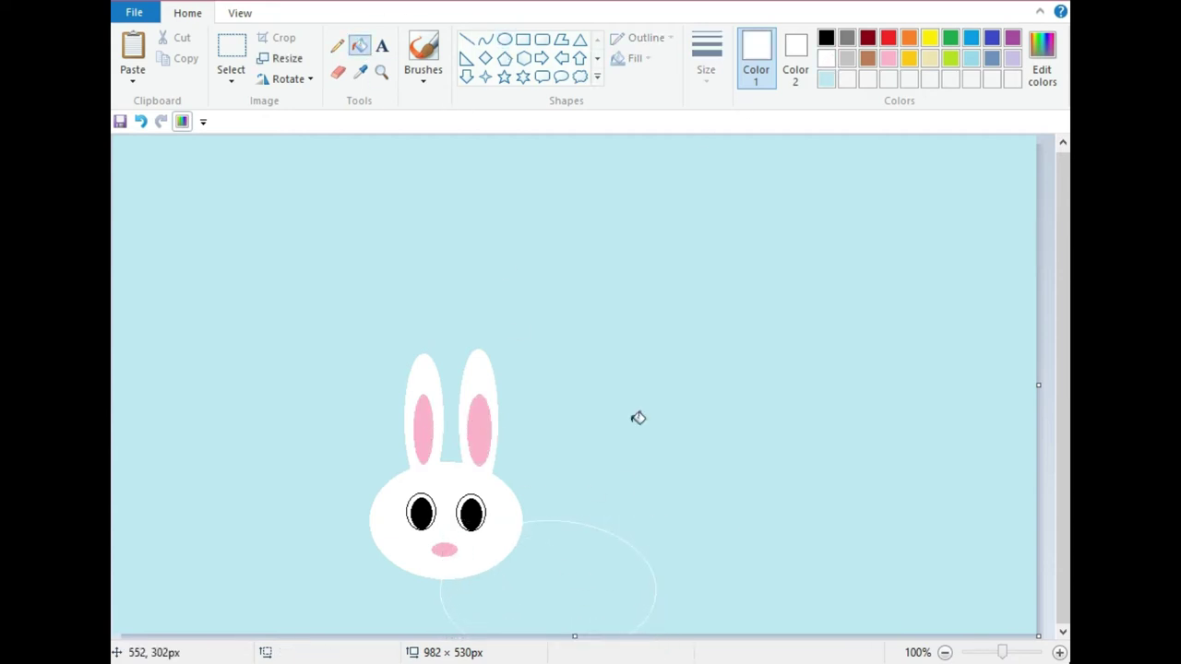
{"action": "left_click", "coordinate": [618, 558]}
Step: Mix a lighter shade of gray as a custom color
{"action": "left_click", "coordinate": [848, 37]}
{"action": "left_click", "coordinate": [1041, 63]}
{"action": "left_click_drag", "start_coordinate": [791, 287], "coordinate": [791, 227]}
{"action": "left_click", "coordinate": [420, 452]}
Step: Trace the rabbit's head with a thin light gray oval outline to separate it from the body
{"action": "left_click", "coordinate": [504, 39]}
{"action": "left_click", "coordinate": [706, 60]}
{"action": "left_click", "coordinate": [714, 116]}
{"action": "left_click_drag", "start_coordinate": [371, 466], "coordinate": [518, 585]}
{"action": "left_click_drag", "start_coordinate": [519, 525], "coordinate": [525, 526]}
{"action": "left_click", "coordinate": [582, 344]}
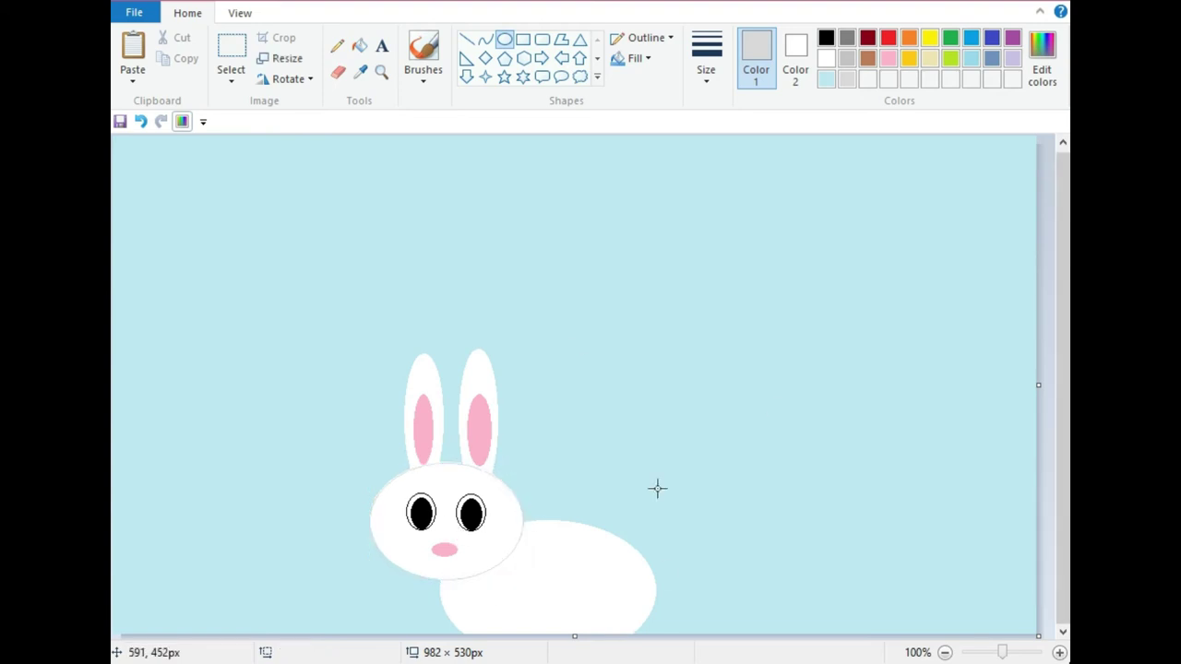
Step: Draw a round white tail of about 33 × 34 px at the body's right end and fill it white
{"action": "left_click", "coordinate": [827, 58]}
{"action": "left_click_drag", "start_coordinate": [644, 567], "coordinate": [674, 599]}
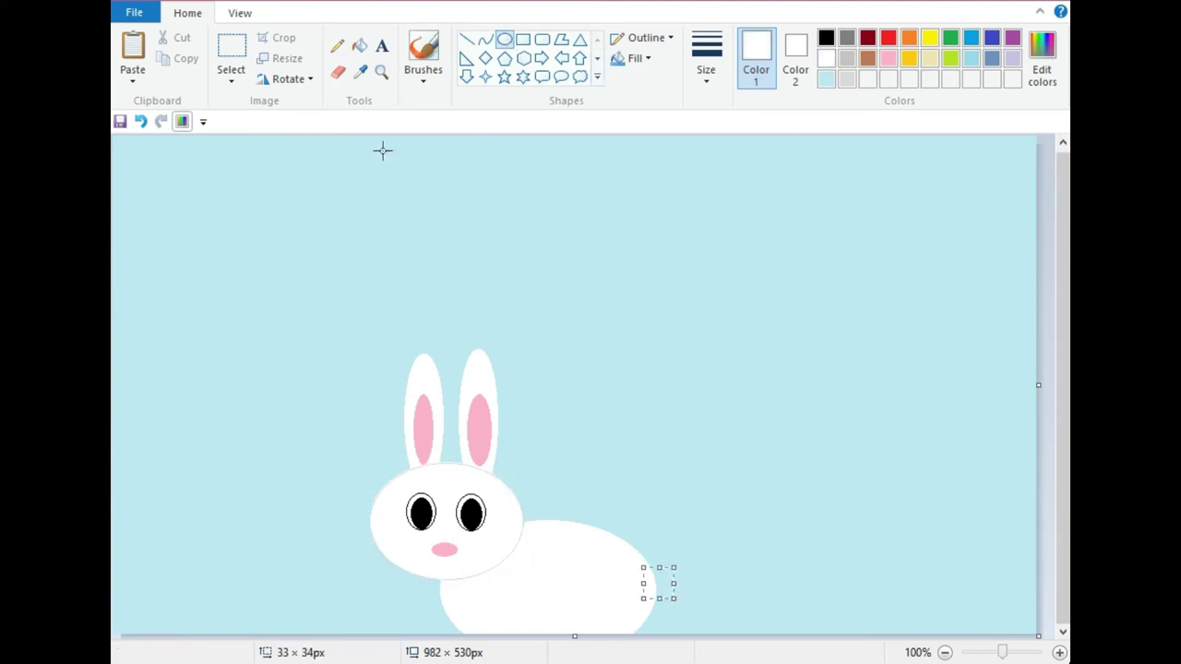
{"action": "left_click", "coordinate": [359, 46]}
{"action": "left_click", "coordinate": [666, 583]}
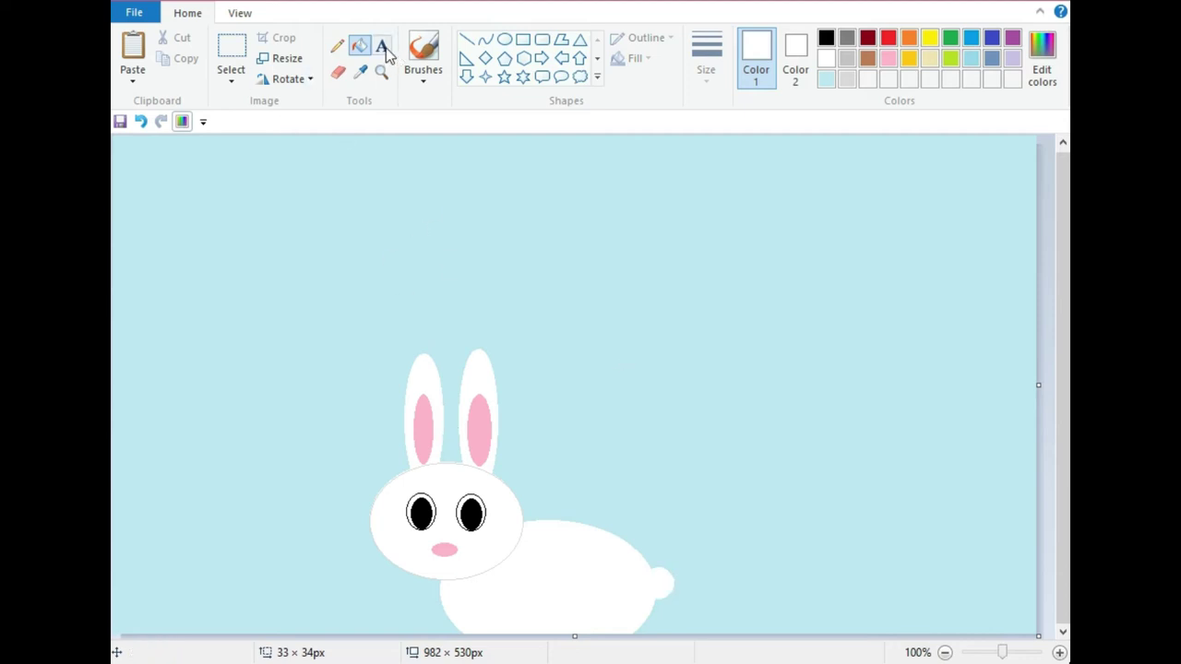
Step: Draw a white oval chest beneath the rabbit's head and fill it with white
{"action": "left_click", "coordinate": [504, 39]}
{"action": "left_click_drag", "start_coordinate": [383, 563], "coordinate": [492, 612]}
{"action": "left_click", "coordinate": [360, 46]}
{"action": "left_click", "coordinate": [426, 595]}
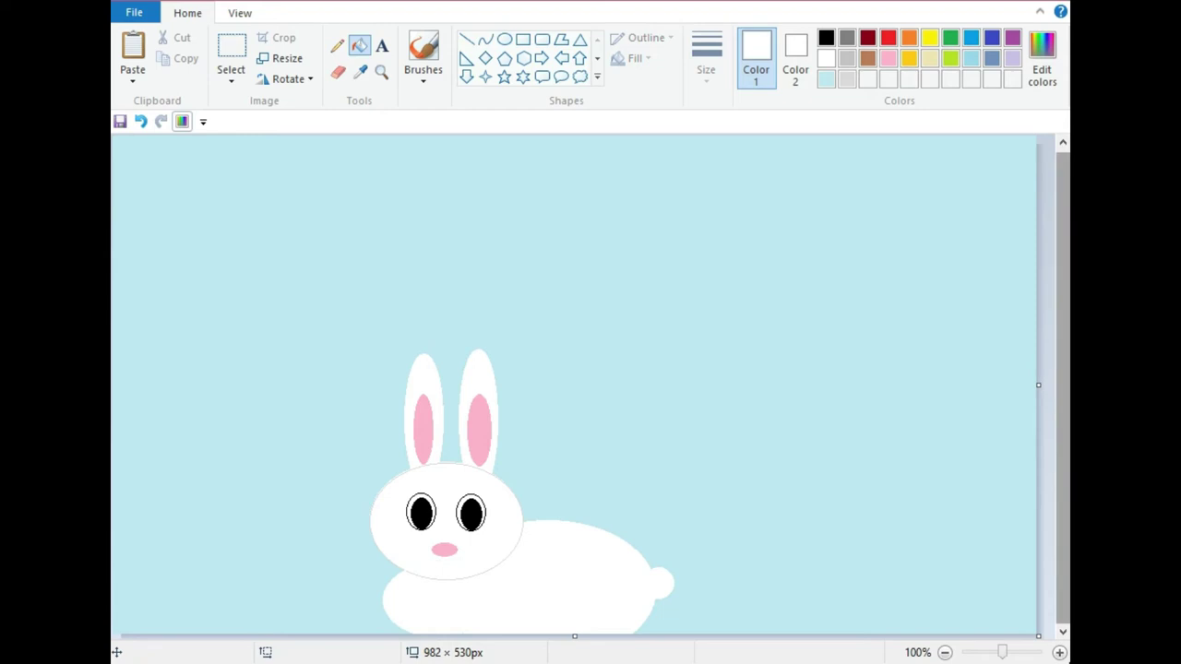
Step: Draw three straight black whiskers on the rabbit's right cheek
{"action": "left_click", "coordinate": [466, 40]}
{"action": "left_click", "coordinate": [826, 38]}
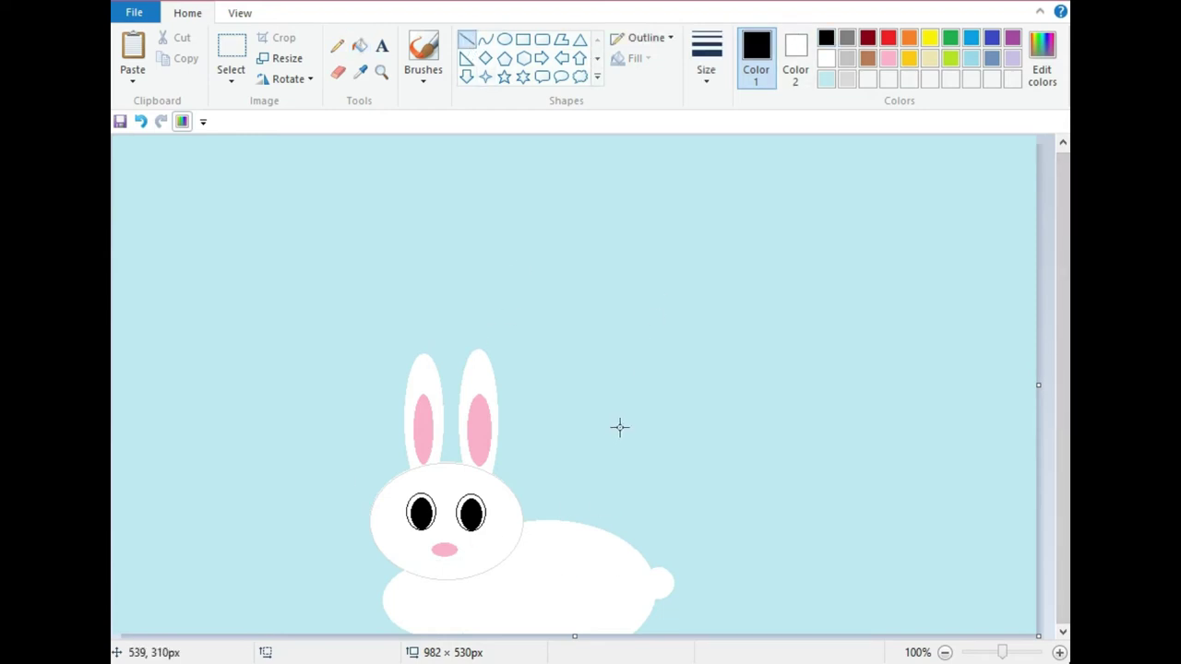
{"action": "mouse_move", "coordinate": [504, 548]}
{"action": "left_mouse_down"}
{"action": "mouse_move", "coordinate": [541, 540]}
{"action": "mouse_move", "coordinate": [493, 554]}
{"action": "mouse_move", "coordinate": [545, 545]}
{"action": "mouse_move", "coordinate": [535, 526]}
{"action": "mouse_move", "coordinate": [537, 567]}
{"action": "mouse_move", "coordinate": [548, 560]}
{"action": "left_mouse_up"}
{"action": "key", "text": "ctrl+z"}
{"action": "left_click", "coordinate": [395, 303]}
Step: Copy the right whiskers and place a mirrored duplicate on the rabbit's left cheek
{"action": "left_click", "coordinate": [230, 74]}
{"action": "left_click", "coordinate": [295, 123]}
{"action": "right_click", "coordinate": [535, 541]}
{"action": "left_click", "coordinate": [580, 358]}
{"action": "left_click", "coordinate": [270, 245]}
{"action": "right_click", "coordinate": [205, 199]}
{"action": "left_click", "coordinate": [240, 251]}
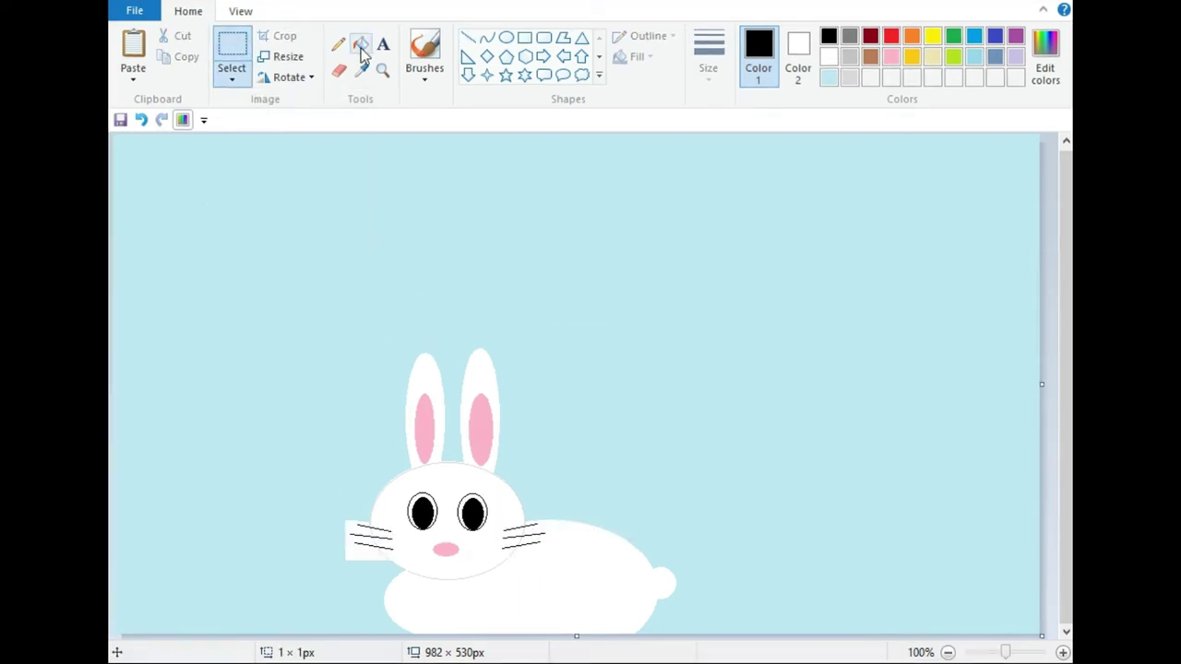
Step: Fill the white patch around the left whiskers with the light blue background color
{"action": "left_click", "coordinate": [360, 45]}
{"action": "left_click", "coordinate": [826, 78]}
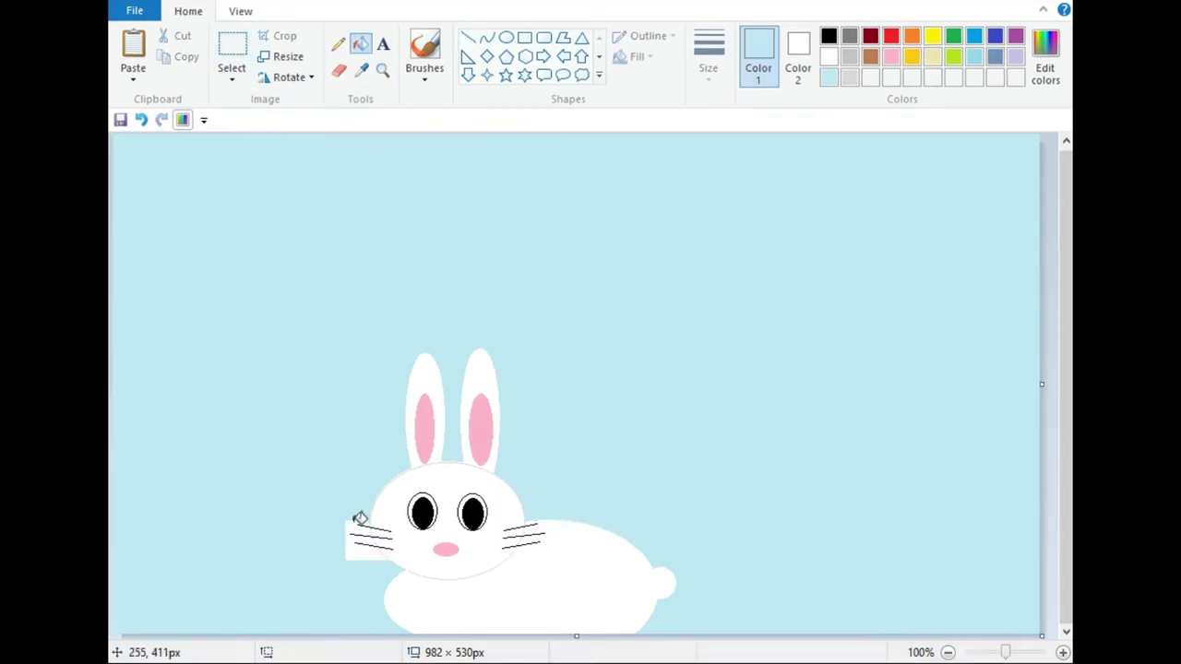
{"action": "left_click", "coordinate": [361, 522]}
Step: Draw a white oval paw of about 58 × 54 px below the chest and fill it white
{"action": "left_click", "coordinate": [506, 38]}
{"action": "left_click", "coordinate": [829, 56]}
{"action": "left_click_drag", "start_coordinate": [379, 597], "coordinate": [432, 646]}
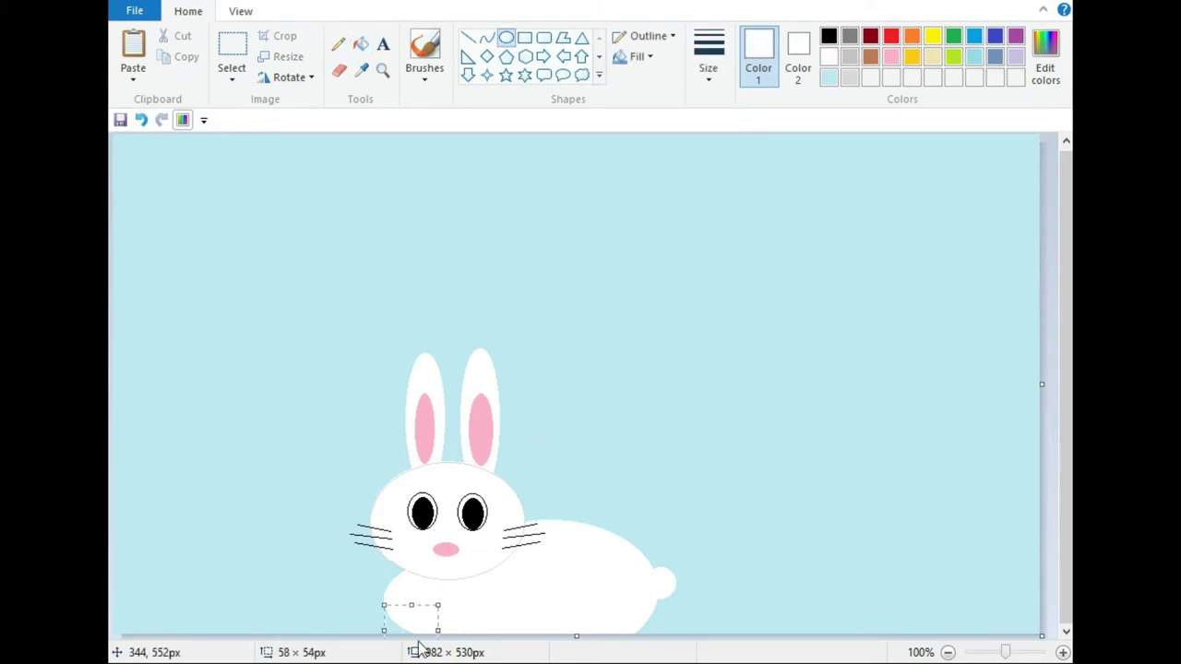
{"action": "left_click", "coordinate": [360, 45]}
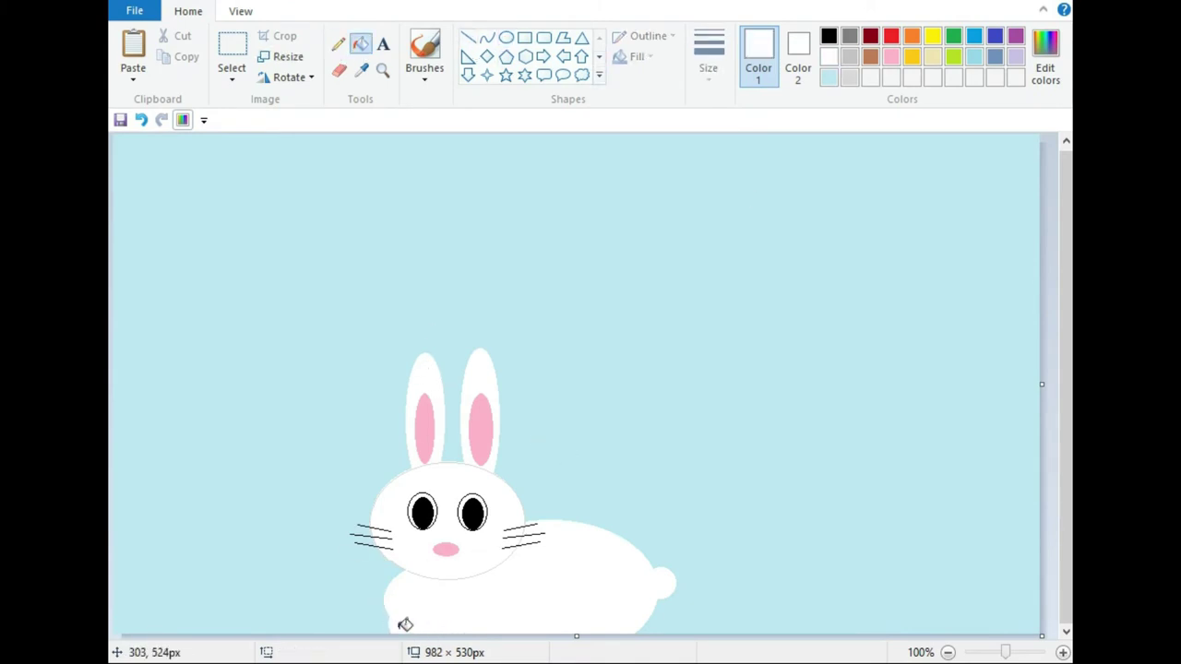
Step: Pencil a jagged green grass outline on both sides of the rabbit and fill the left patch green
{"action": "left_click", "coordinate": [953, 36]}
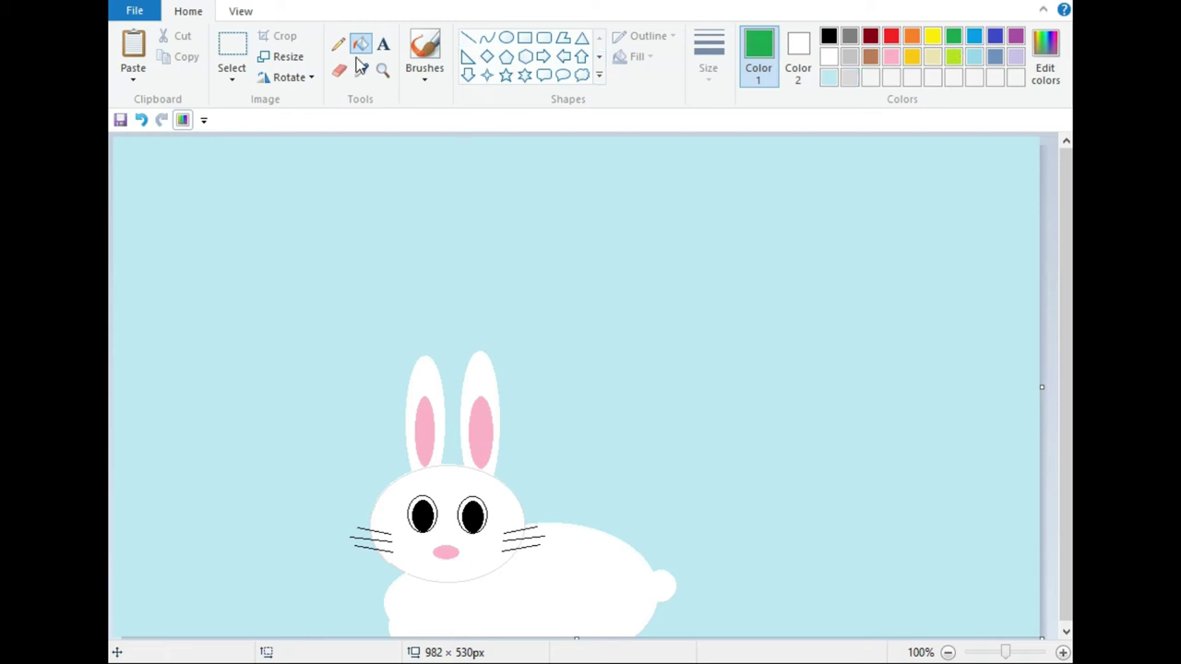
{"action": "left_click", "coordinate": [338, 45]}
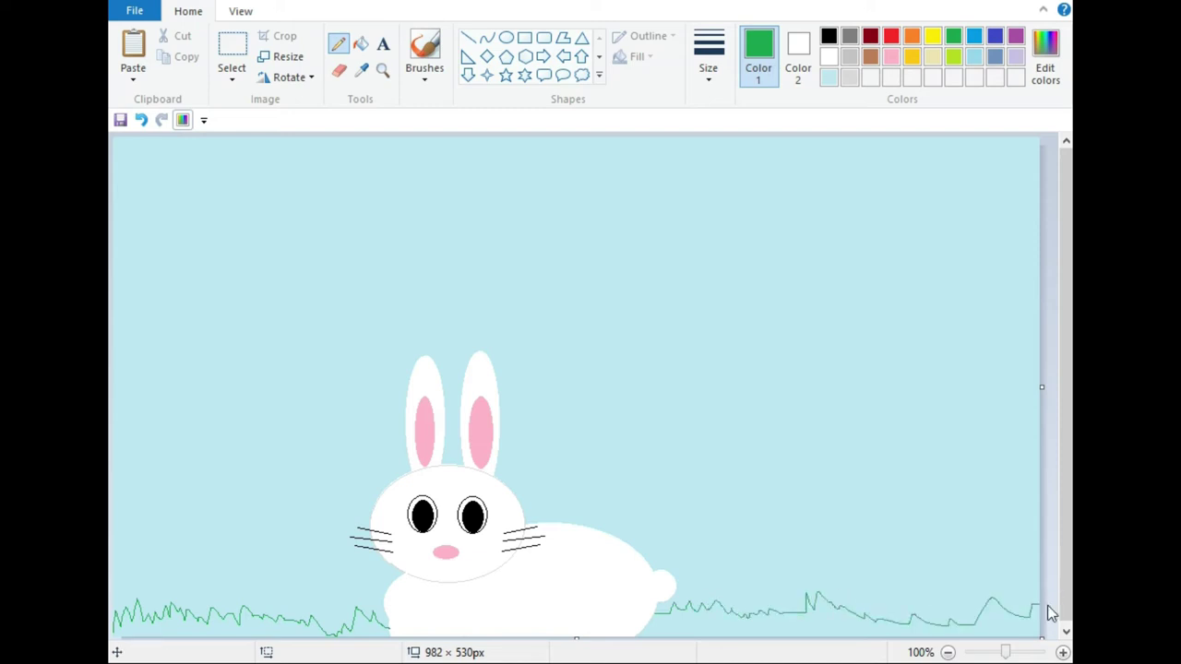
{"action": "left_click", "coordinate": [360, 46]}
{"action": "left_click", "coordinate": [246, 622]}
{"action": "left_click", "coordinate": [364, 629]}
Step: Undo the stray grass fill, close the gap in the right grass outline and fill that patch green
{"action": "left_click", "coordinate": [813, 614]}
{"action": "key", "text": "ctrl+z"}
{"action": "left_click", "coordinate": [339, 44]}
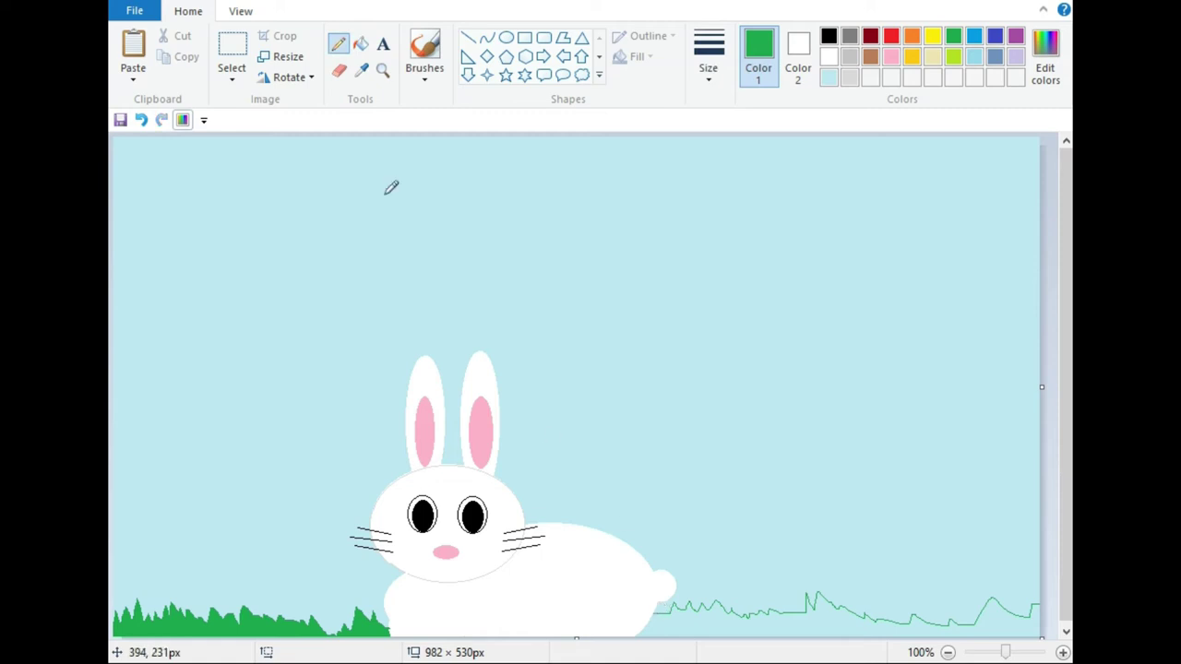
{"action": "left_click", "coordinate": [360, 45]}
{"action": "left_click", "coordinate": [725, 624]}
Step: Pencil red carrot outlines in the grass on both sides of the rabbit and fill them with red
{"action": "left_click", "coordinate": [339, 45]}
{"action": "left_click", "coordinate": [892, 36]}
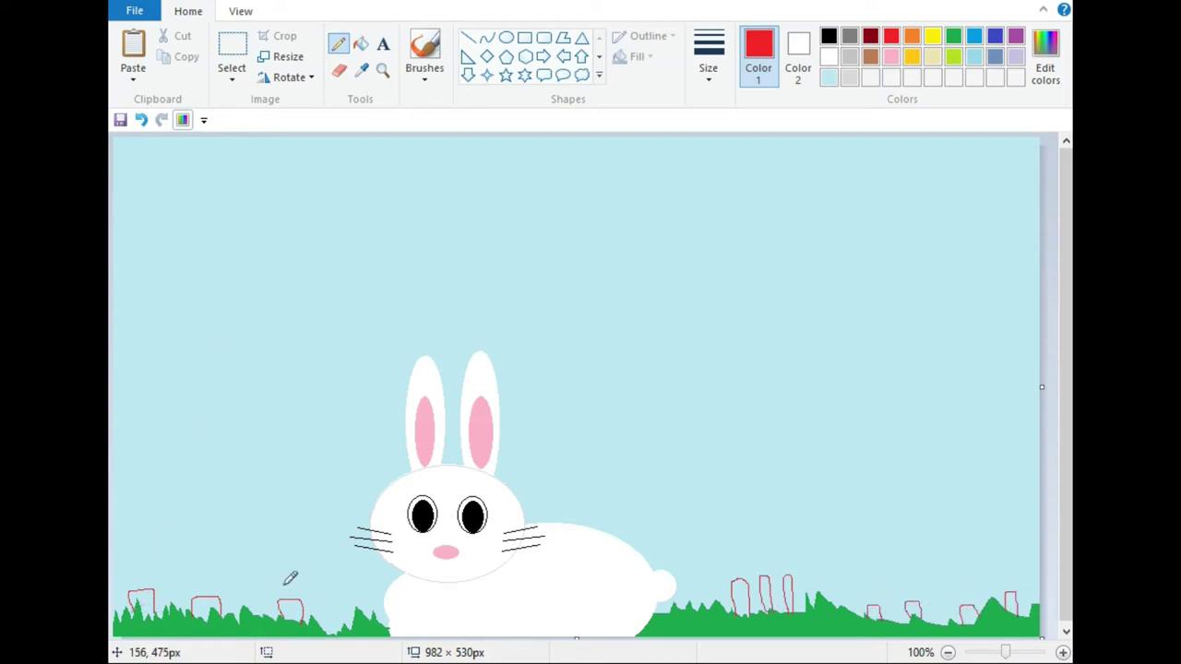
{"action": "left_click", "coordinate": [361, 44]}
{"action": "left_click", "coordinate": [141, 605]}
{"action": "left_click", "coordinate": [205, 608]}
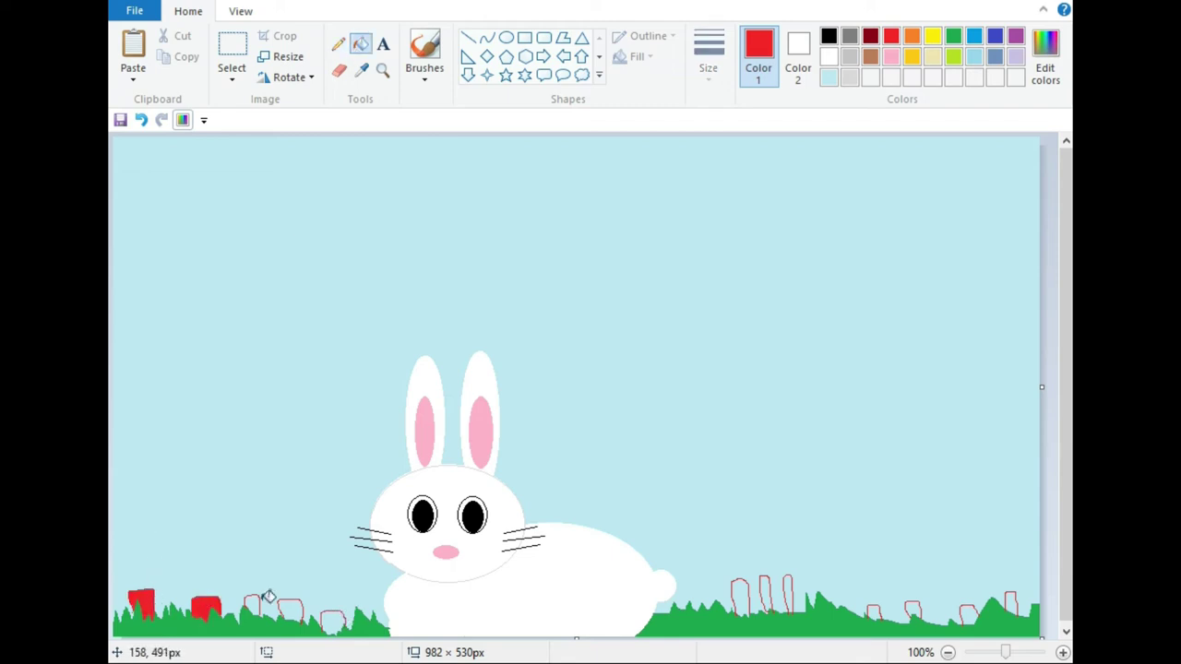
{"action": "left_click", "coordinate": [252, 606]}
{"action": "left_click", "coordinate": [290, 610]}
{"action": "left_click", "coordinate": [332, 623]}
{"action": "left_click", "coordinate": [740, 595]}
{"action": "left_click", "coordinate": [764, 593]}
{"action": "left_click", "coordinate": [785, 593]}
{"action": "left_click", "coordinate": [873, 612]}
{"action": "left_click", "coordinate": [912, 610]}
{"action": "left_click", "coordinate": [967, 615]}
{"action": "left_click", "coordinate": [1011, 604]}
Step: Mix a lighter green custom color and pencil jagged leaf outlines above every carrot
{"action": "left_click", "coordinate": [953, 37]}
{"action": "left_click", "coordinate": [1032, 48]}
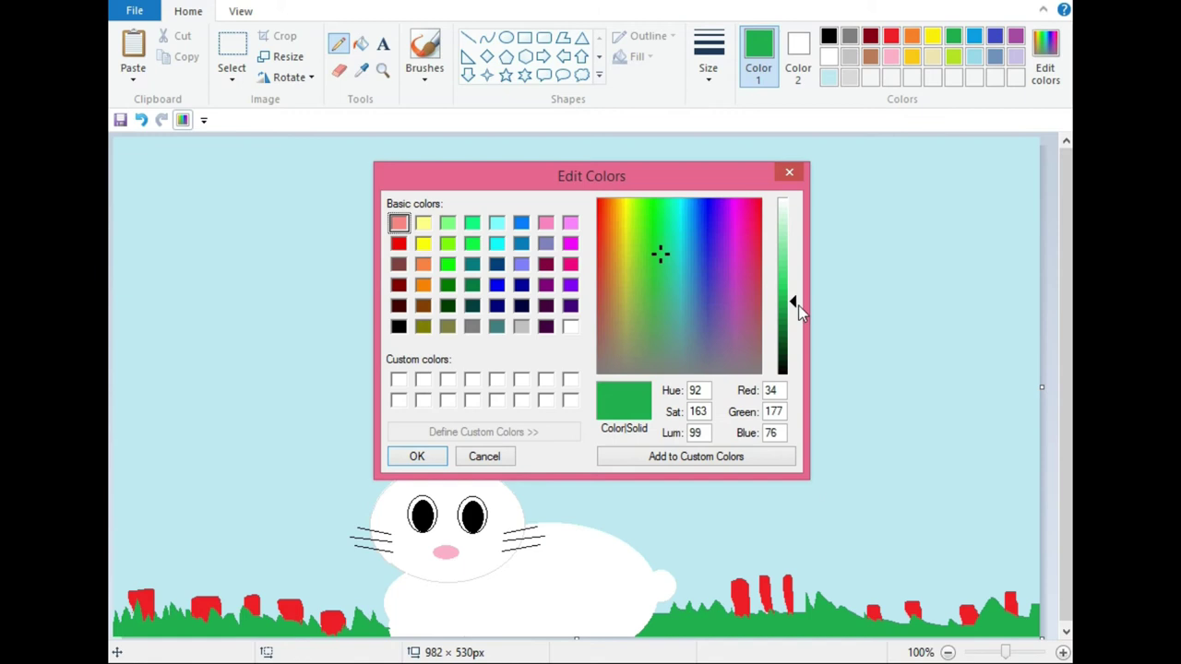
{"action": "left_click_drag", "start_coordinate": [794, 304], "coordinate": [795, 284]}
{"action": "left_click", "coordinate": [417, 456]}
{"action": "left_click_drag", "start_coordinate": [133, 590], "coordinate": [124, 568]}
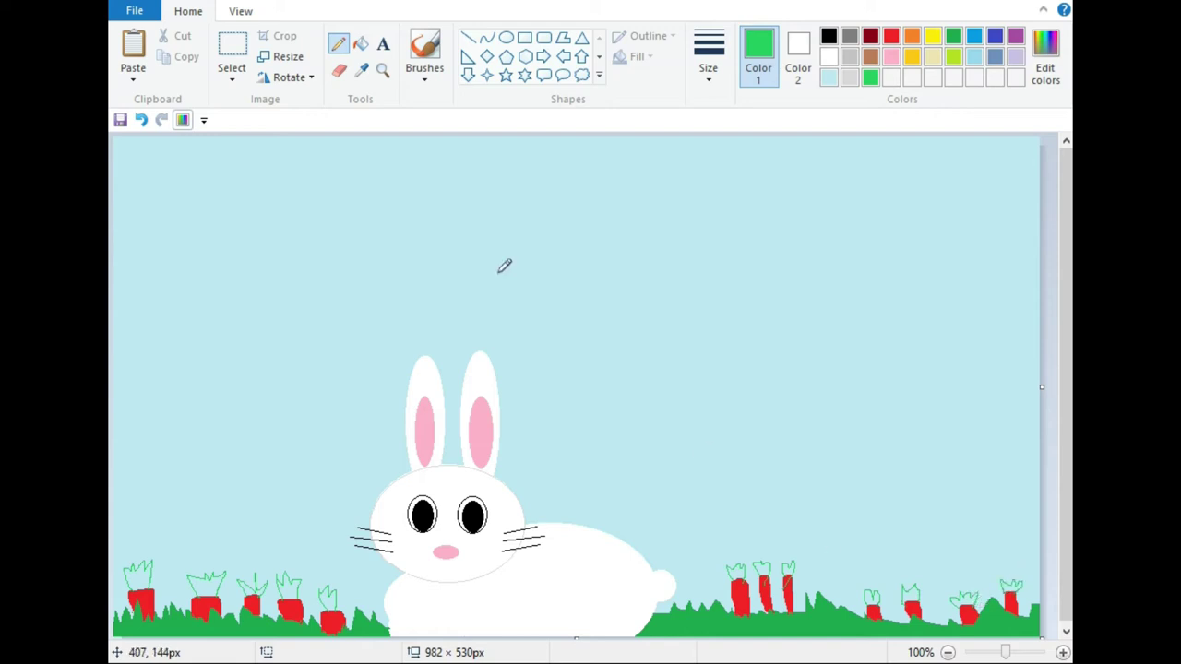
Step: Fill the carrot leaves on both sides of the rabbit with the lighter green
{"action": "left_click", "coordinate": [360, 44]}
{"action": "left_click", "coordinate": [204, 583]}
{"action": "left_click", "coordinate": [140, 572]}
{"action": "left_click", "coordinate": [252, 584]}
{"action": "left_click", "coordinate": [289, 586]}
{"action": "left_click", "coordinate": [334, 597]}
{"action": "left_click", "coordinate": [766, 566]}
{"action": "left_click", "coordinate": [788, 565]}
{"action": "left_click", "coordinate": [872, 596]}
{"action": "left_click", "coordinate": [911, 592]}
{"action": "left_click", "coordinate": [966, 598]}
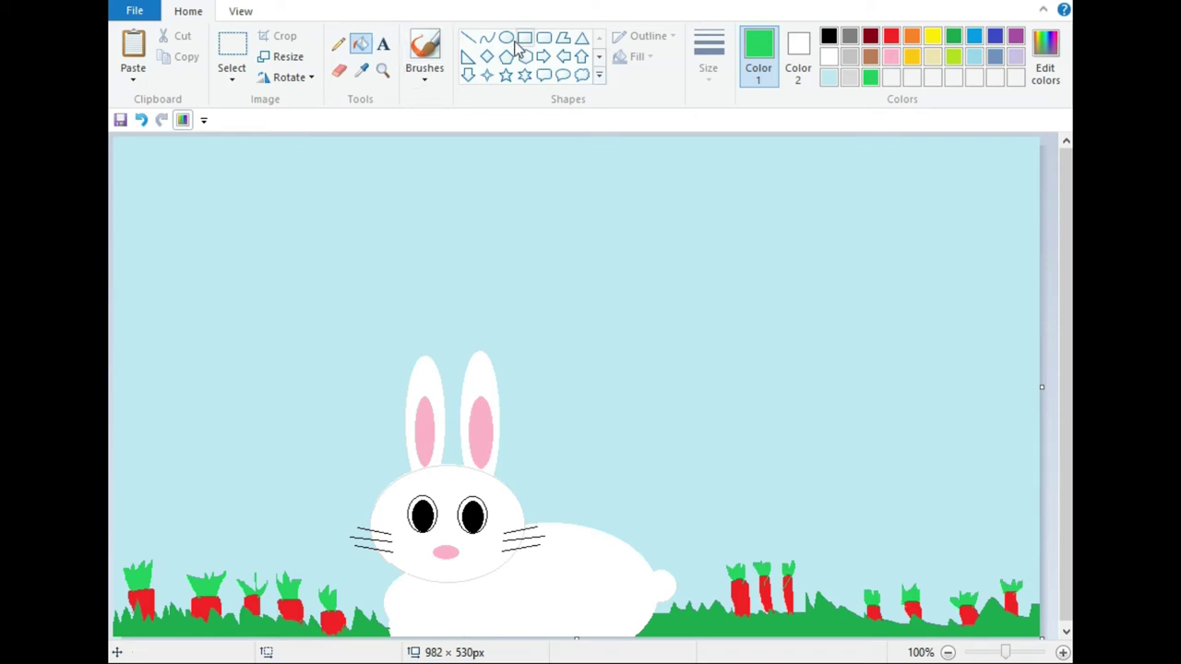
Step: Draw a yellow circle of about 158 × 148 px, move it to the sky's upper-left corner and fill it yellow
{"action": "left_click", "coordinate": [505, 37]}
{"action": "left_click", "coordinate": [932, 36]}
{"action": "mouse_move", "coordinate": [231, 182]}
{"action": "left_mouse_down"}
{"action": "mouse_move", "coordinate": [409, 351]}
{"action": "mouse_move", "coordinate": [379, 321]}
{"action": "left_mouse_up"}
{"action": "left_click_drag", "start_coordinate": [285, 256], "coordinate": [163, 206]}
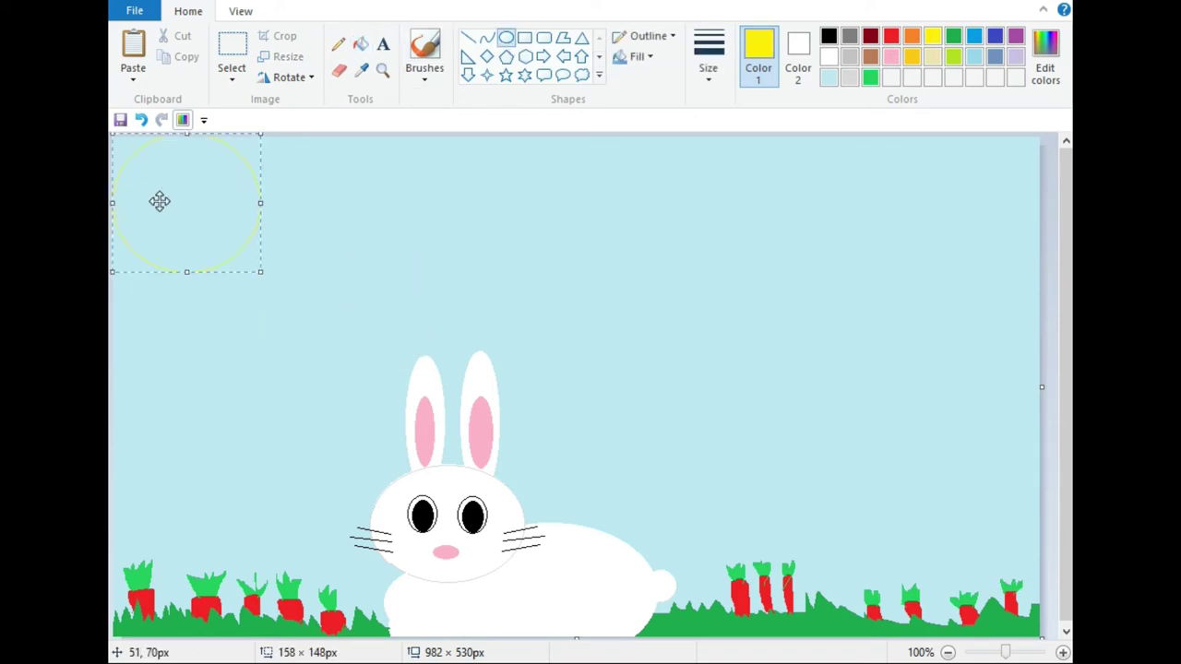
{"action": "left_click", "coordinate": [360, 43]}
{"action": "left_click", "coordinate": [232, 190]}
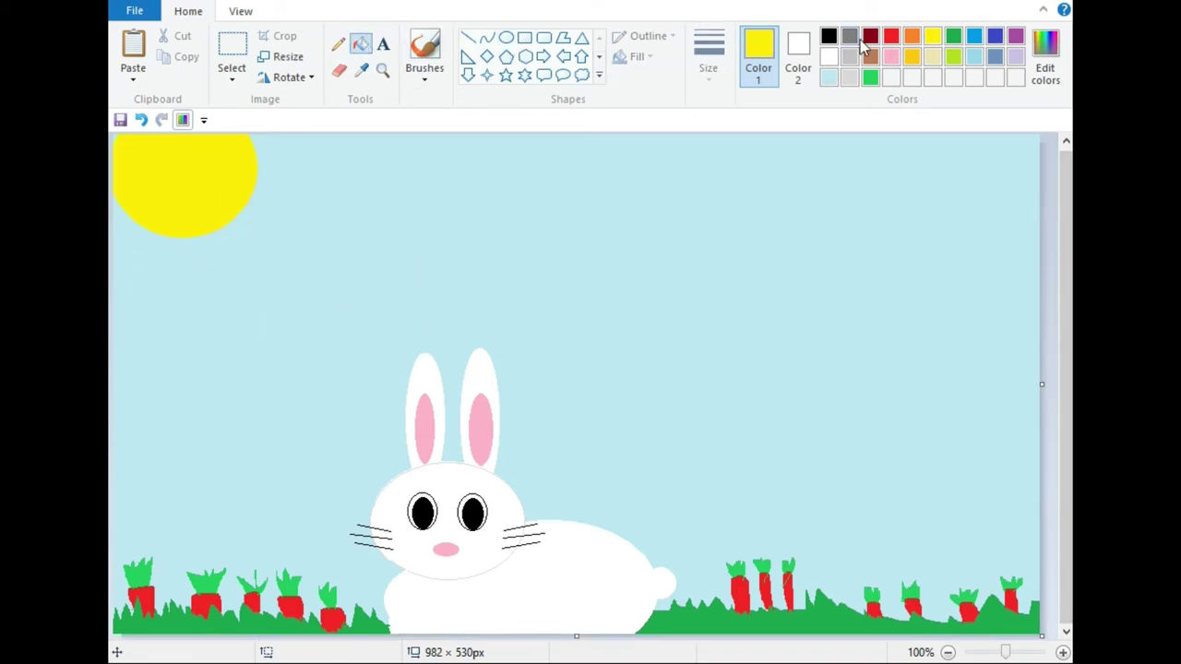
Step: Mix a slightly darker shade of brown as a custom color
{"action": "left_click", "coordinate": [850, 39]}
{"action": "left_click", "coordinate": [870, 56]}
{"action": "left_click", "coordinate": [1045, 55]}
{"action": "left_click_drag", "start_coordinate": [796, 277], "coordinate": [796, 292]}
{"action": "left_click", "coordinate": [414, 453]}
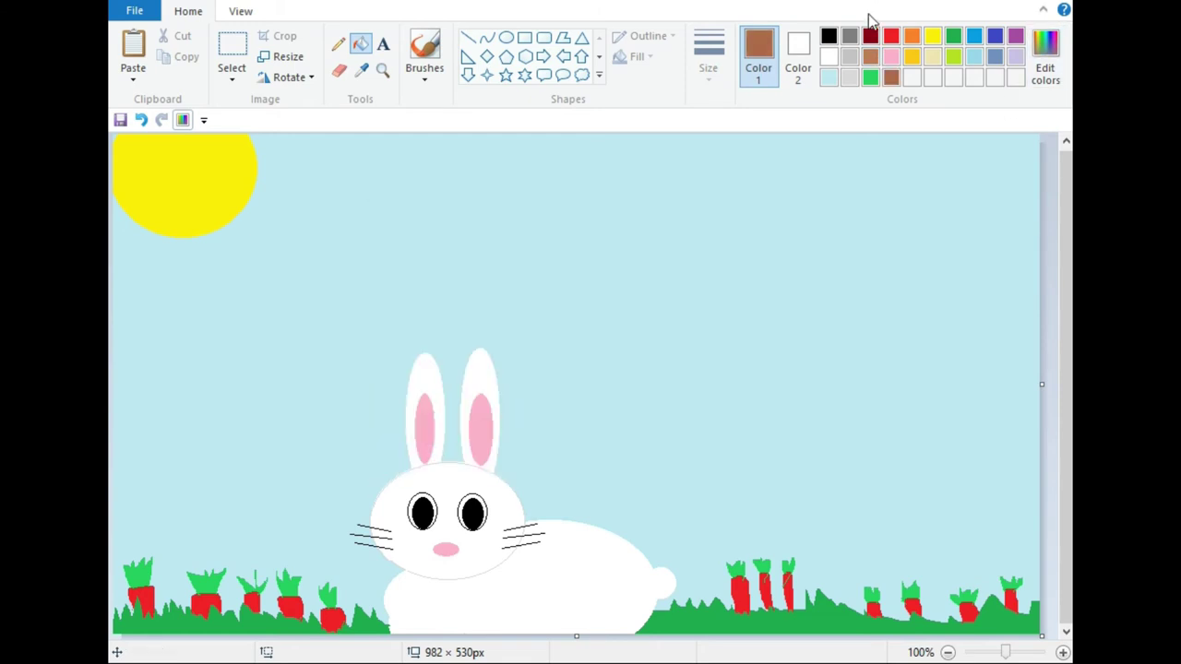
Step: Paint fluffy white clouds with a brush along the upper-right edge of the sky
{"action": "left_click", "coordinate": [425, 77]}
{"action": "left_click", "coordinate": [425, 109]}
{"action": "left_click", "coordinate": [828, 58]}
{"action": "mouse_move", "coordinate": [909, 158]}
{"action": "left_mouse_down"}
{"action": "mouse_move", "coordinate": [943, 157]}
{"action": "mouse_move", "coordinate": [852, 151]}
{"action": "mouse_move", "coordinate": [1026, 138]}
{"action": "mouse_move", "coordinate": [953, 168]}
{"action": "mouse_move", "coordinate": [909, 174]}
{"action": "left_mouse_up"}
{"action": "key", "text": "ctrl+z"}
{"action": "left_click", "coordinate": [424, 72]}
{"action": "left_click", "coordinate": [424, 145]}
{"action": "mouse_move", "coordinate": [812, 138]}
{"action": "left_mouse_down"}
{"action": "mouse_move", "coordinate": [705, 145]}
{"action": "mouse_move", "coordinate": [729, 148]}
{"action": "left_mouse_up"}
Step: Draw two curved lines in the custom brown as the sides of a tree trunk rising from the right grass
{"action": "left_click", "coordinate": [338, 48]}
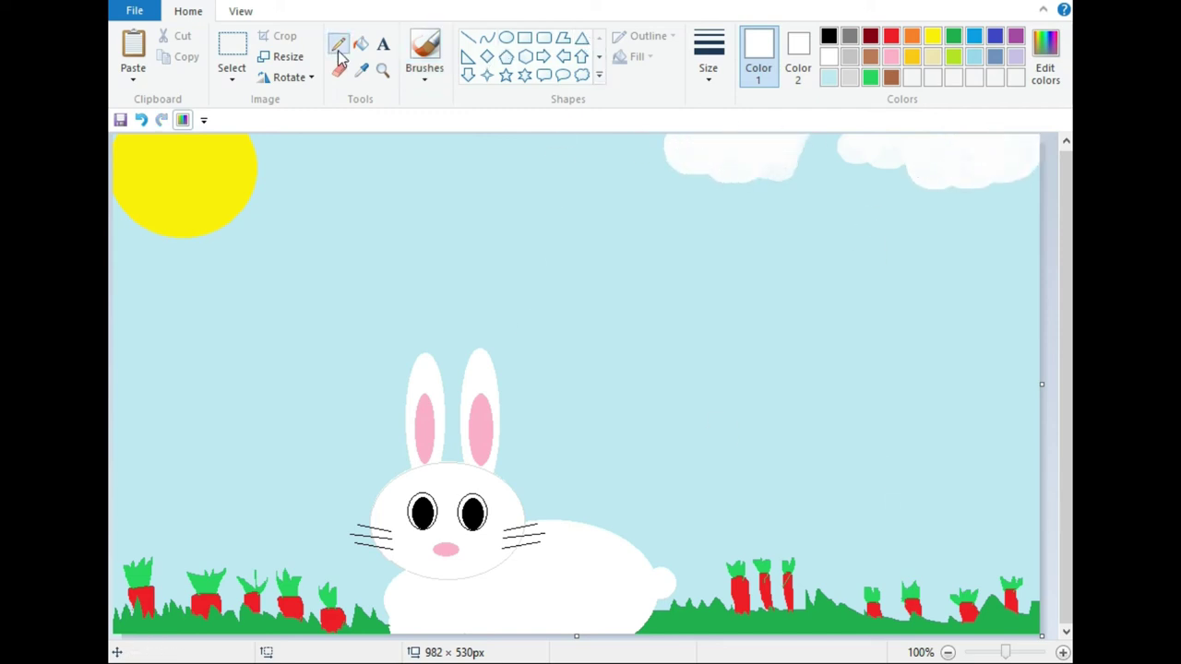
{"action": "left_click", "coordinate": [891, 76]}
{"action": "left_click", "coordinate": [488, 37]}
{"action": "left_click_drag", "start_coordinate": [793, 364], "coordinate": [819, 593]}
{"action": "mouse_move", "coordinate": [819, 517]}
{"action": "left_mouse_down"}
{"action": "mouse_move", "coordinate": [836, 520]}
{"action": "mouse_move", "coordinate": [812, 517]}
{"action": "mouse_move", "coordinate": [818, 464]}
{"action": "left_mouse_up"}
{"action": "left_click_drag", "start_coordinate": [859, 356], "coordinate": [884, 620]}
{"action": "left_click_drag", "start_coordinate": [876, 507], "coordinate": [864, 514]}
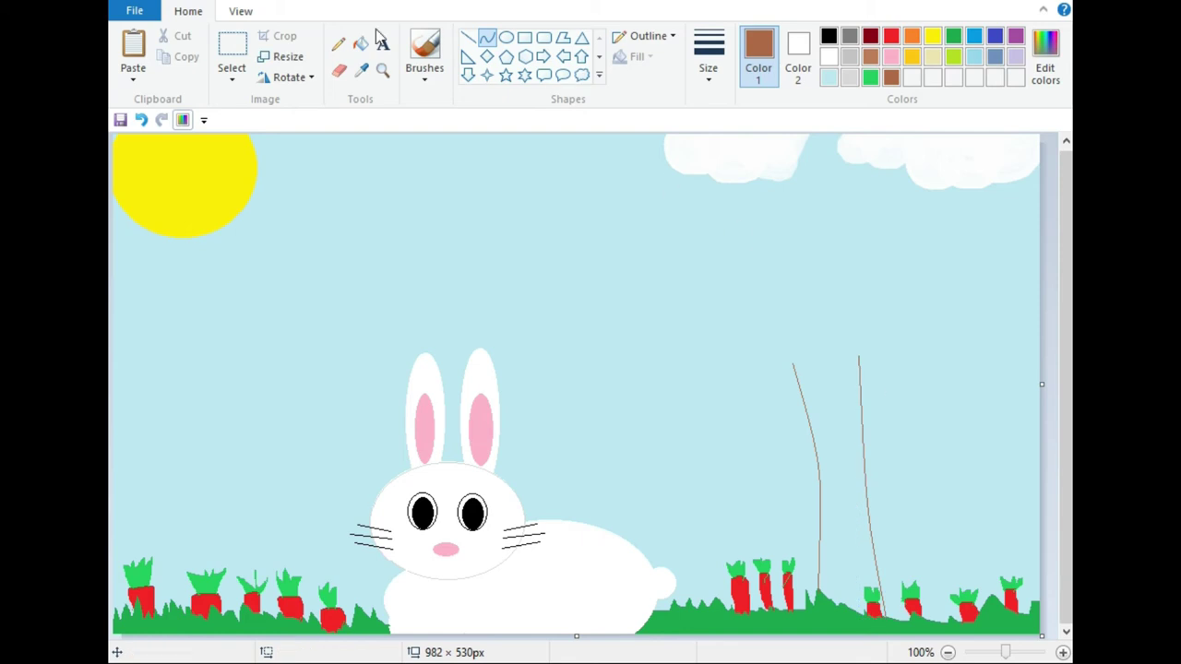
Step: Sketch brown branches with the Pencil above the trunk and place a light green cloud callout around them as the foliage
{"action": "left_click", "coordinate": [338, 45]}
{"action": "mouse_move", "coordinate": [824, 271]}
{"action": "left_mouse_down"}
{"action": "mouse_move", "coordinate": [866, 276]}
{"action": "mouse_move", "coordinate": [840, 360]}
{"action": "left_mouse_up"}
{"action": "left_click", "coordinate": [582, 75]}
{"action": "left_click_drag", "start_coordinate": [672, 178], "coordinate": [972, 446]}
{"action": "left_click_drag", "start_coordinate": [800, 277], "coordinate": [799, 286]}
{"action": "left_click", "coordinate": [871, 77]}
{"action": "mouse_move", "coordinate": [658, 181]}
{"action": "left_mouse_down"}
{"action": "mouse_move", "coordinate": [659, 161]}
{"action": "mouse_move", "coordinate": [642, 177]}
{"action": "left_mouse_up"}
{"action": "left_click", "coordinate": [550, 241]}
{"action": "left_click_drag", "start_coordinate": [585, 283], "coordinate": [803, 518]}
{"action": "left_click", "coordinate": [286, 77]}
{"action": "left_click", "coordinate": [318, 120]}
{"action": "left_click", "coordinate": [310, 77]}
{"action": "left_click", "coordinate": [314, 100]}
{"action": "left_click_drag", "start_coordinate": [604, 334], "coordinate": [639, 344]}
{"action": "key", "text": "ctrl+z"}
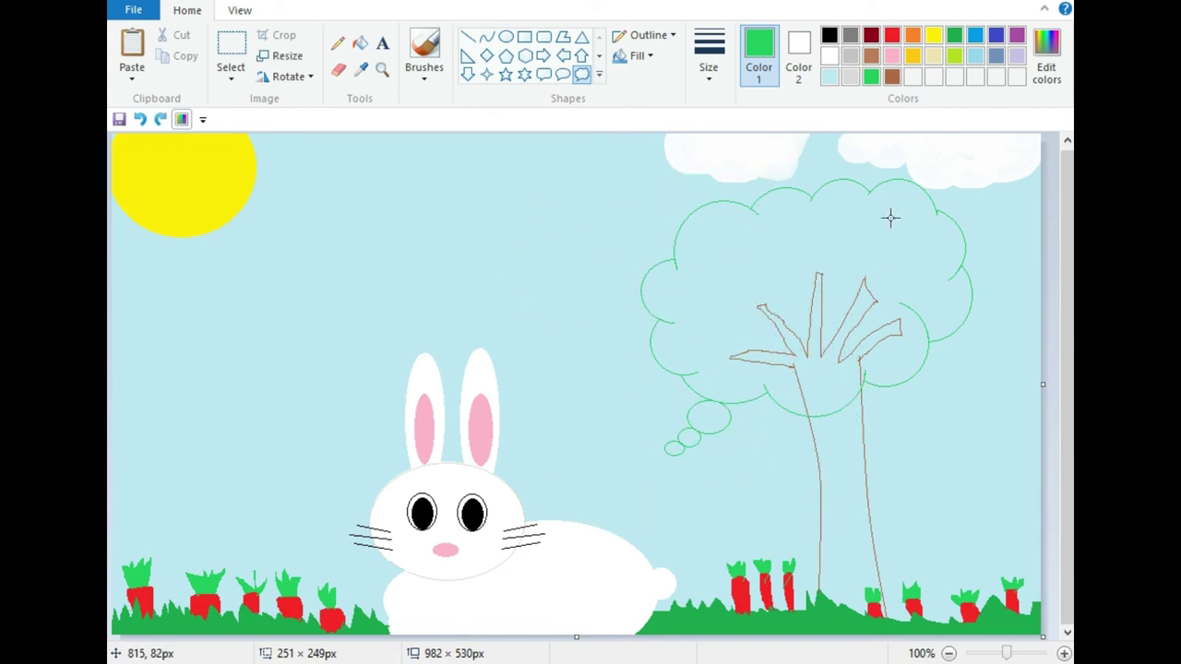
Step: Draw a second, larger light green cloud callout around the first foliage outline and adjust its size and position
{"action": "left_click_drag", "start_coordinate": [662, 200], "coordinate": [1067, 597]}
{"action": "mouse_move", "coordinate": [956, 484]}
{"action": "left_mouse_down"}
{"action": "mouse_move", "coordinate": [890, 439]}
{"action": "mouse_move", "coordinate": [894, 456]}
{"action": "mouse_move", "coordinate": [886, 448]}
{"action": "left_mouse_up"}
{"action": "left_click_drag", "start_coordinate": [591, 560], "coordinate": [617, 506]}
Step: Fill the inner foliage with light green and every section of the outer foliage ring with darker green
{"action": "left_click", "coordinate": [360, 43]}
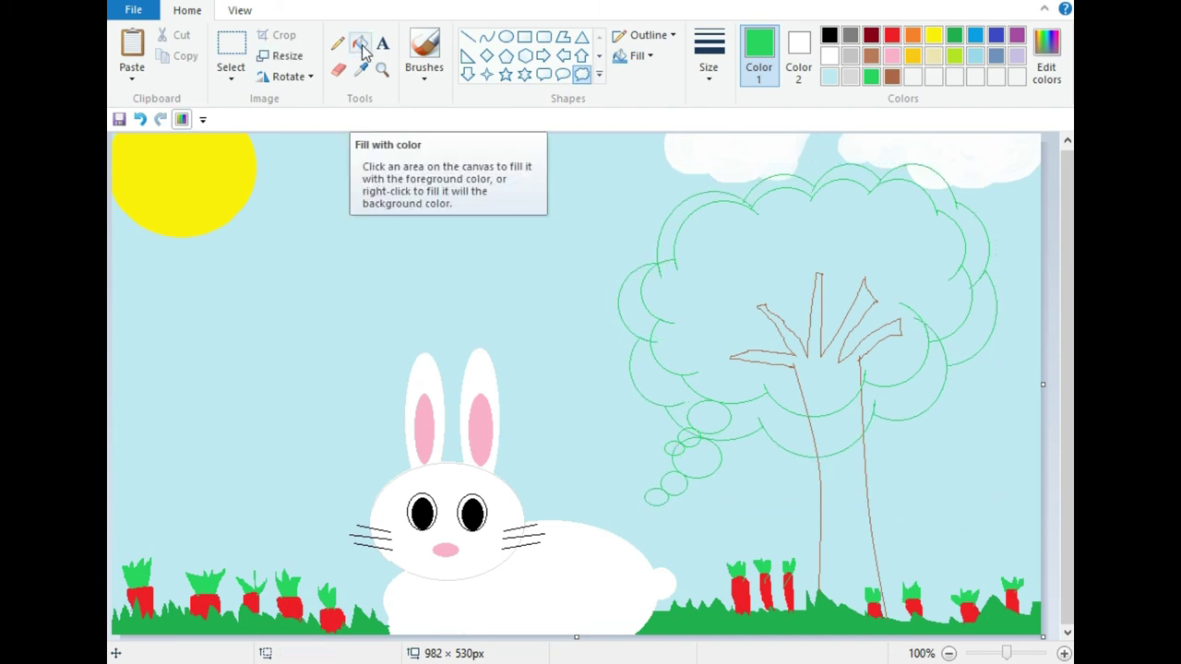
{"action": "left_click", "coordinate": [701, 200]}
{"action": "left_click", "coordinate": [953, 37]}
{"action": "left_click", "coordinate": [926, 177]}
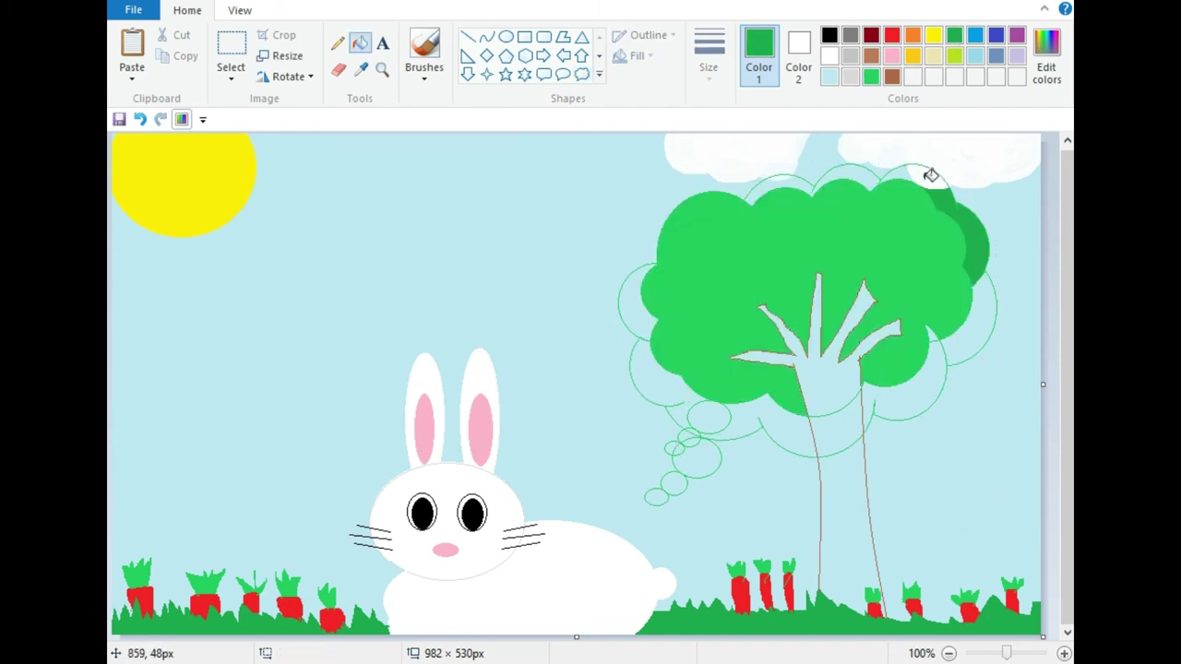
{"action": "left_click", "coordinate": [905, 173]}
{"action": "left_click", "coordinate": [641, 304]}
{"action": "left_click", "coordinate": [667, 365]}
{"action": "left_click", "coordinate": [706, 415]}
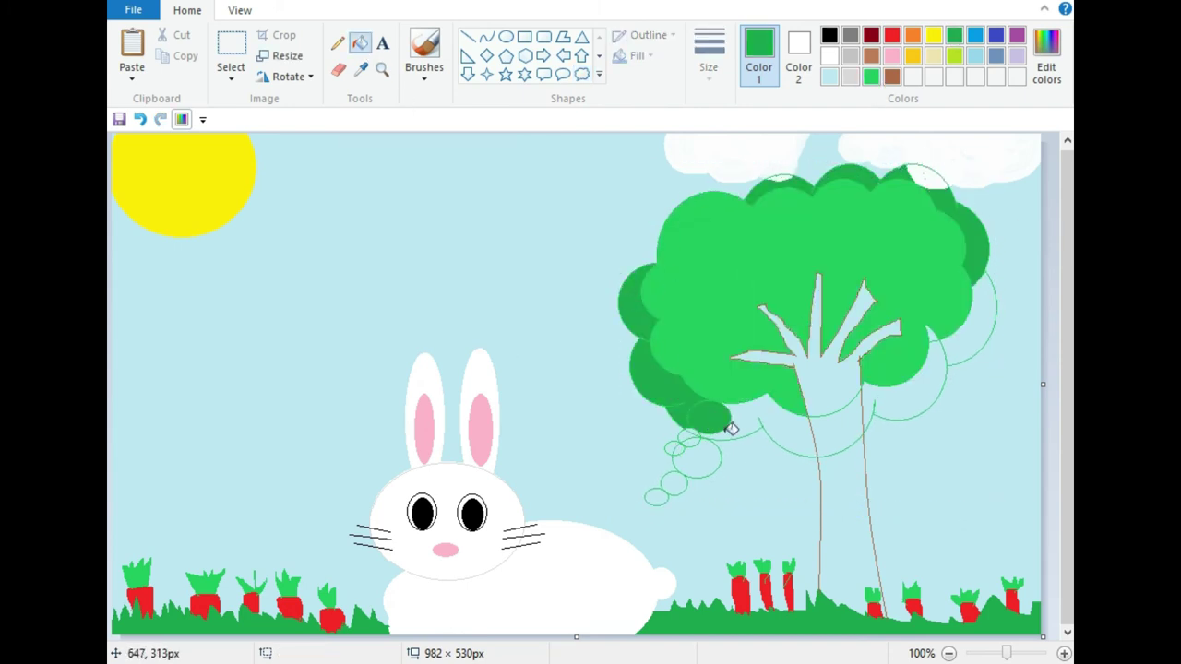
{"action": "left_click", "coordinate": [725, 424]}
{"action": "left_click", "coordinate": [895, 397]}
{"action": "left_click", "coordinate": [840, 428]}
{"action": "left_click", "coordinate": [966, 342]}
{"action": "left_click", "coordinate": [930, 331]}
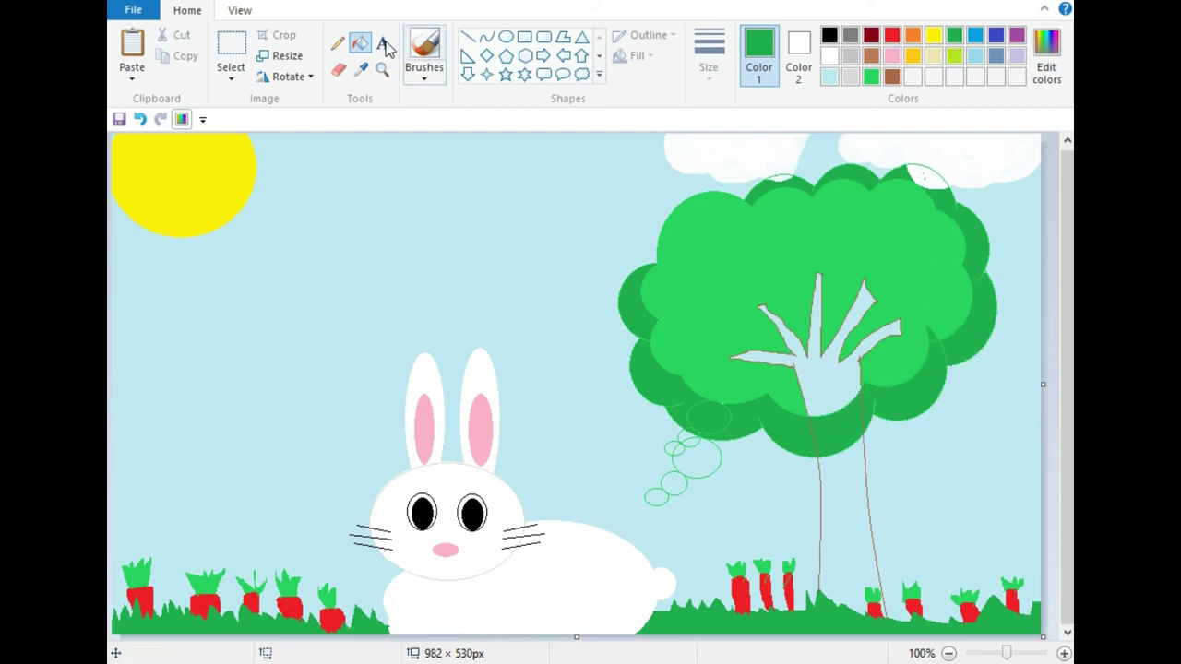
Step: Brush darker green over the white cloud patches showing inside the upper edge of the foliage
{"action": "left_click", "coordinate": [425, 72]}
{"action": "left_click", "coordinate": [452, 109]}
{"action": "left_click_drag", "start_coordinate": [932, 167], "coordinate": [926, 160]}
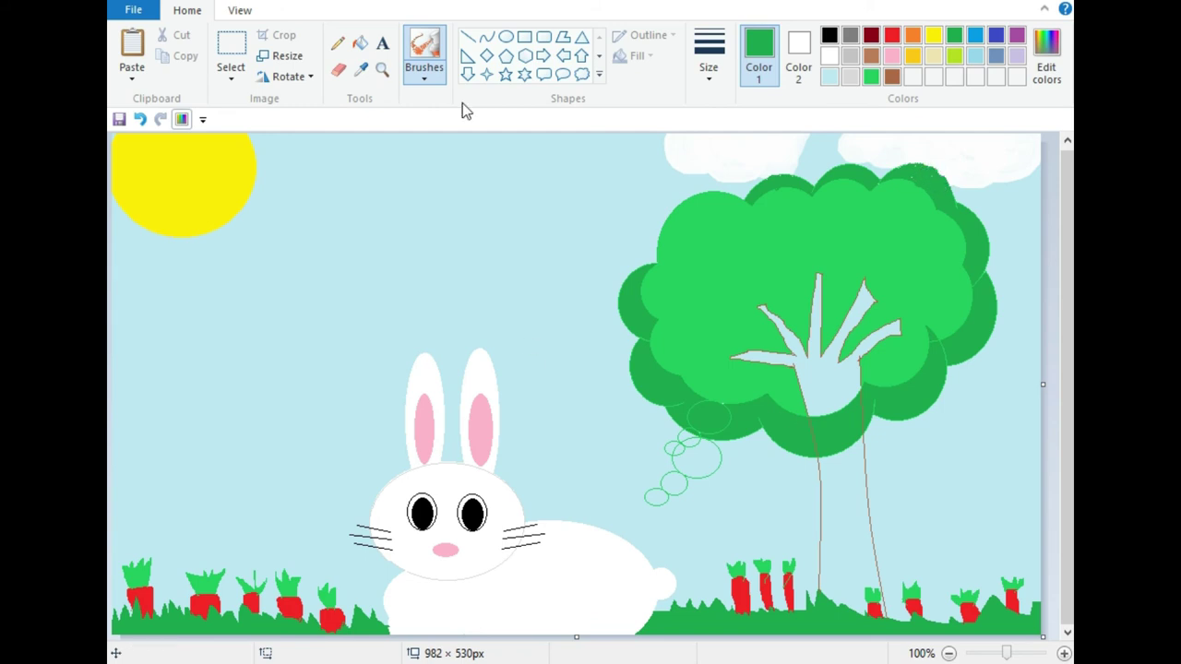
Step: Erase the leftover callout bubbles below the foliage and fill the erased area with the sky's light blue
{"action": "left_click", "coordinate": [338, 70]}
{"action": "left_click_drag", "start_coordinate": [670, 478], "coordinate": [658, 500]}
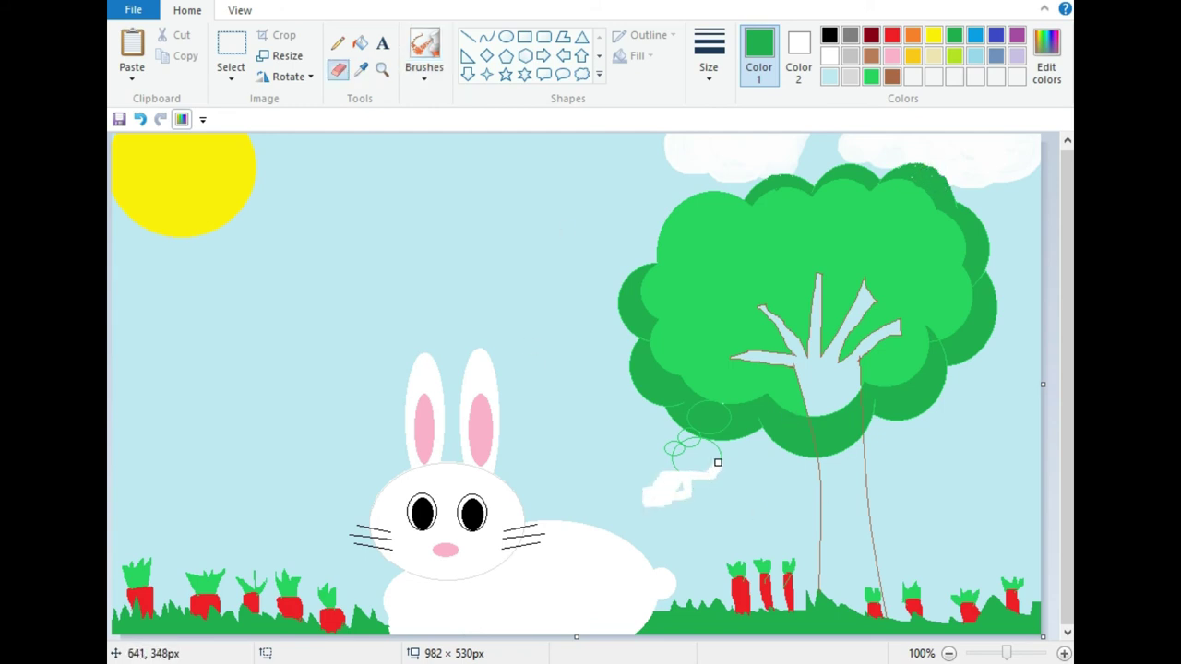
{"action": "left_click_drag", "start_coordinate": [688, 431], "coordinate": [667, 447]}
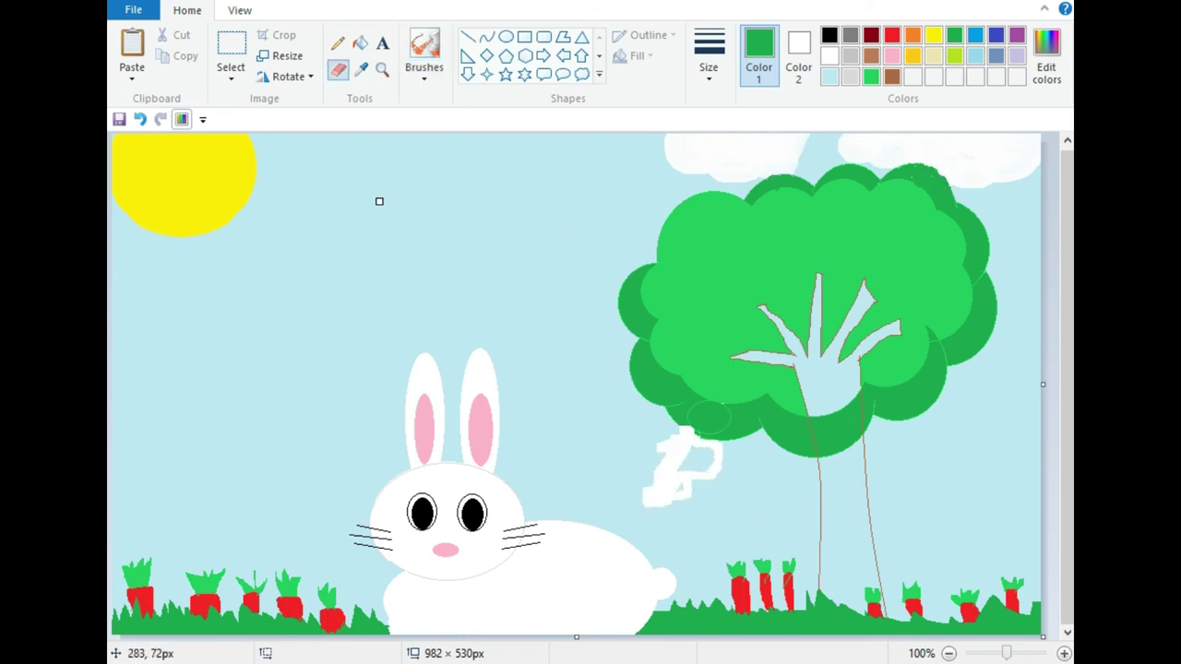
{"action": "left_click", "coordinate": [360, 43]}
{"action": "left_click", "coordinate": [830, 75]}
{"action": "left_click", "coordinate": [680, 471]}
Step: Fill the trunk and branches with the custom brown and paint over the green band crossing the trunk
{"action": "left_click", "coordinate": [891, 75]}
{"action": "left_click", "coordinate": [857, 521]}
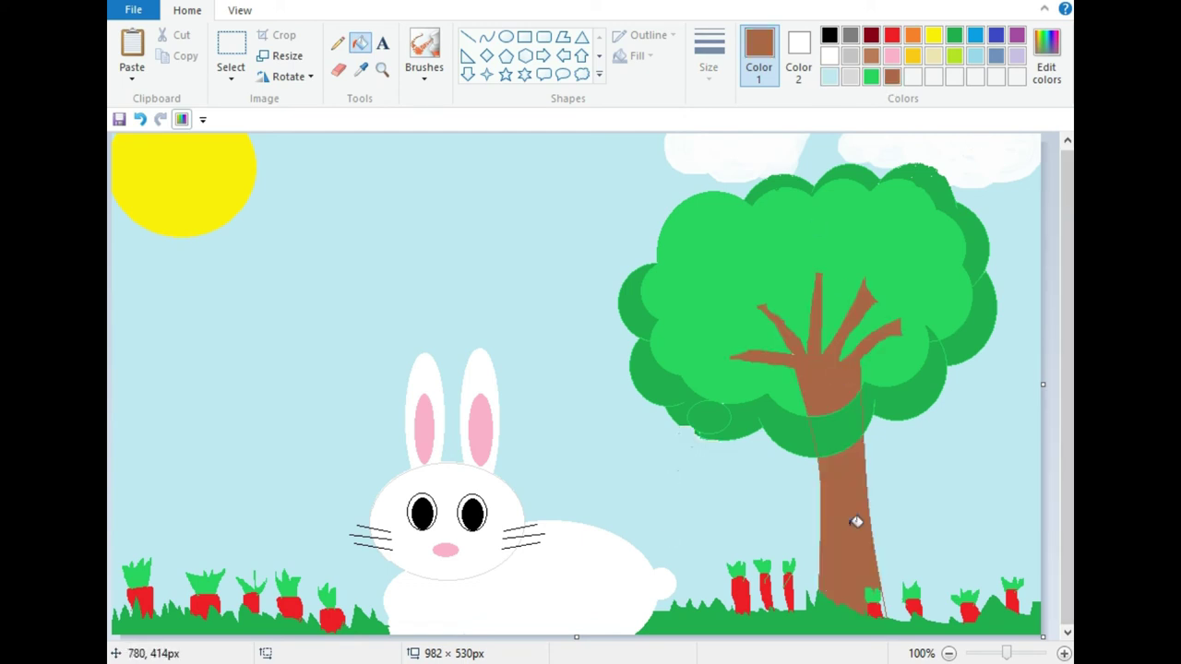
{"action": "left_click", "coordinate": [425, 46]}
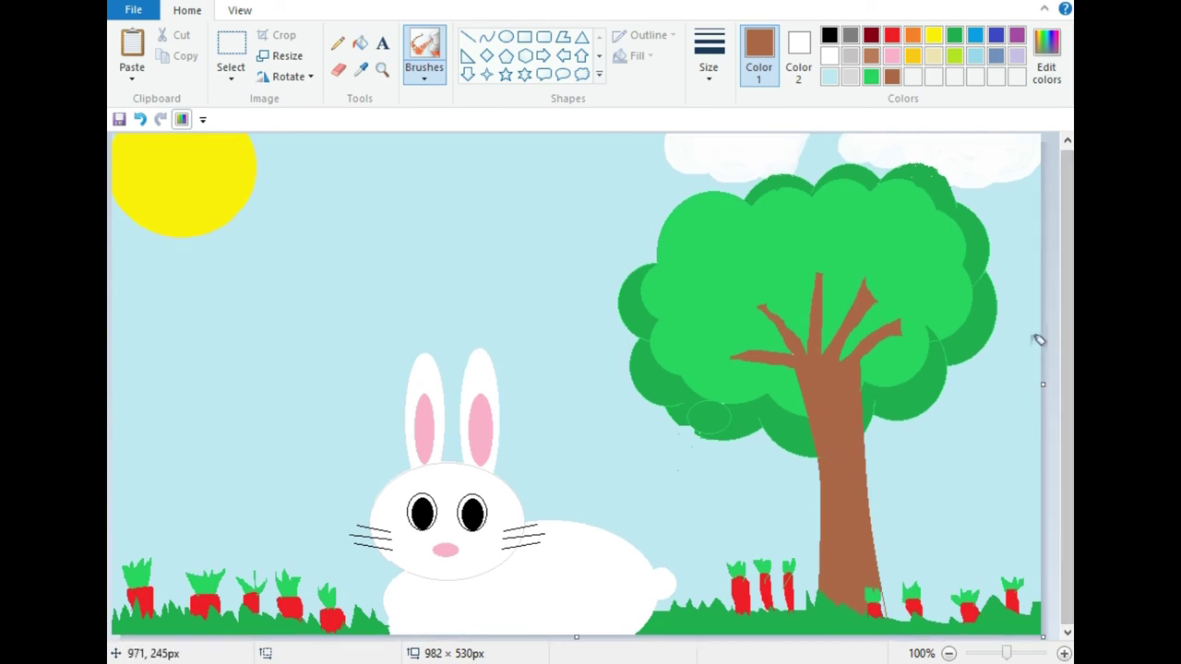
Step: Mix a custom green shade for the foliage texture and choose a larger size for the spray brush
{"action": "left_click", "coordinate": [958, 56]}
{"action": "left_click", "coordinate": [871, 75]}
{"action": "left_click", "coordinate": [1046, 57]}
{"action": "left_click", "coordinate": [801, 301]}
{"action": "left_click", "coordinate": [416, 457]}
{"action": "mouse_move", "coordinate": [770, 259]}
{"action": "left_mouse_down"}
{"action": "mouse_move", "coordinate": [691, 258]}
{"action": "mouse_move", "coordinate": [808, 214]}
{"action": "mouse_move", "coordinate": [886, 298]}
{"action": "mouse_move", "coordinate": [863, 323]}
{"action": "left_mouse_up"}
{"action": "left_click", "coordinate": [709, 66]}
{"action": "left_click", "coordinate": [766, 222]}
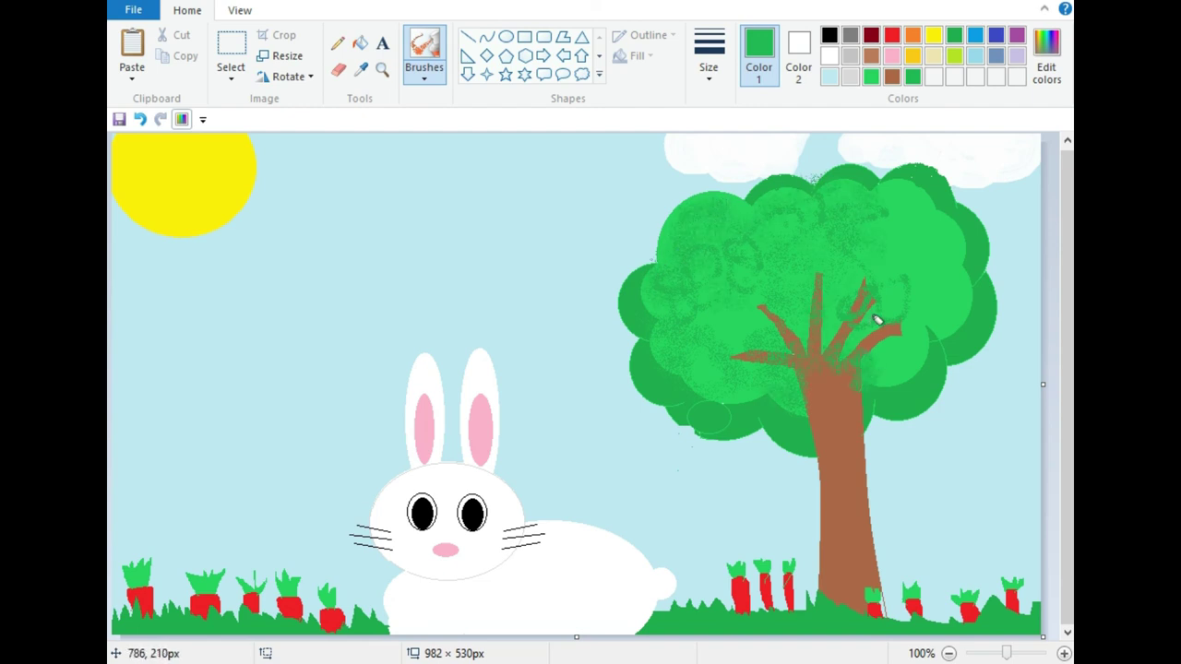
{"action": "left_click_drag", "start_coordinate": [942, 314], "coordinate": [928, 188]}
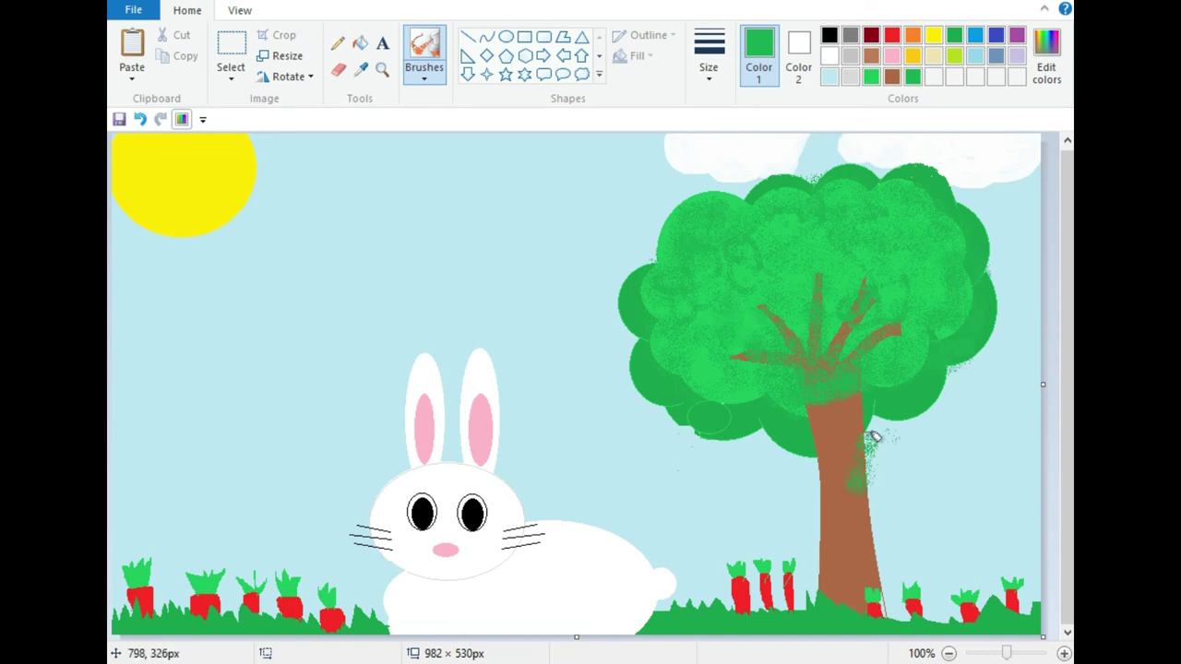
{"action": "key", "text": "ctrl+z"}
{"action": "key", "text": "ctrl+z"}
Step: Spray the custom green across the inner foliage, the branches and the top of the trunk for a leafy texture
{"action": "left_click_drag", "start_coordinate": [715, 295], "coordinate": [682, 272]}
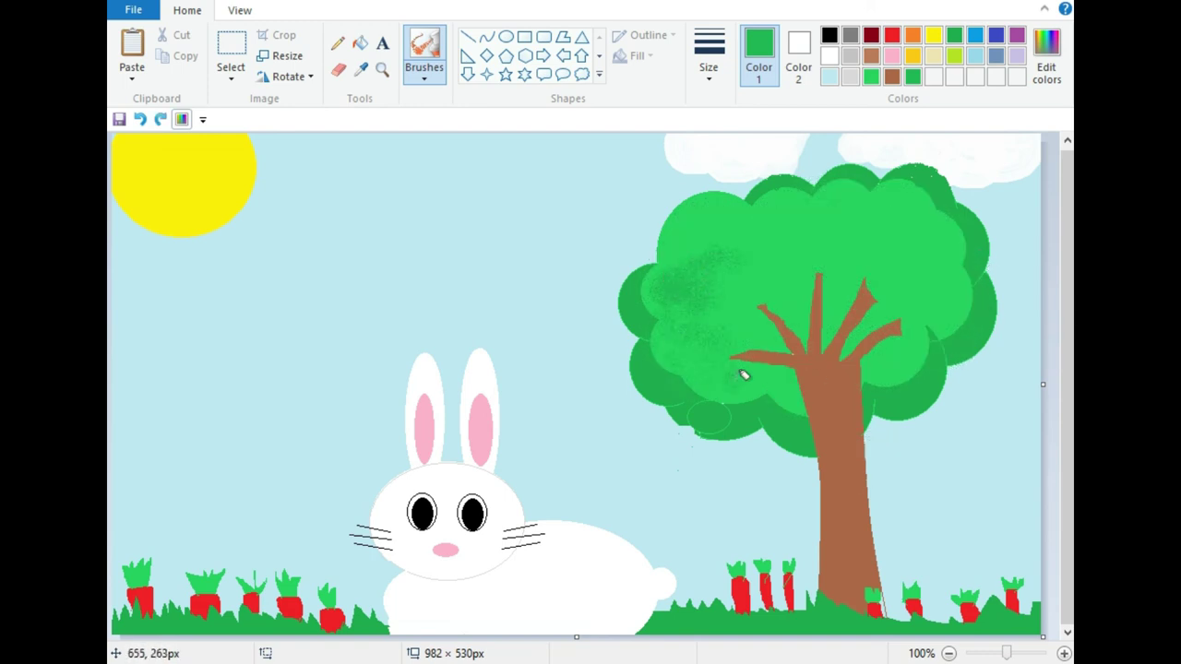
{"action": "mouse_move", "coordinate": [855, 353]}
{"action": "left_mouse_down"}
{"action": "mouse_move", "coordinate": [770, 366]}
{"action": "mouse_move", "coordinate": [668, 236]}
{"action": "mouse_move", "coordinate": [863, 211]}
{"action": "left_mouse_up"}
{"action": "left_click_drag", "start_coordinate": [791, 252], "coordinate": [955, 236]}
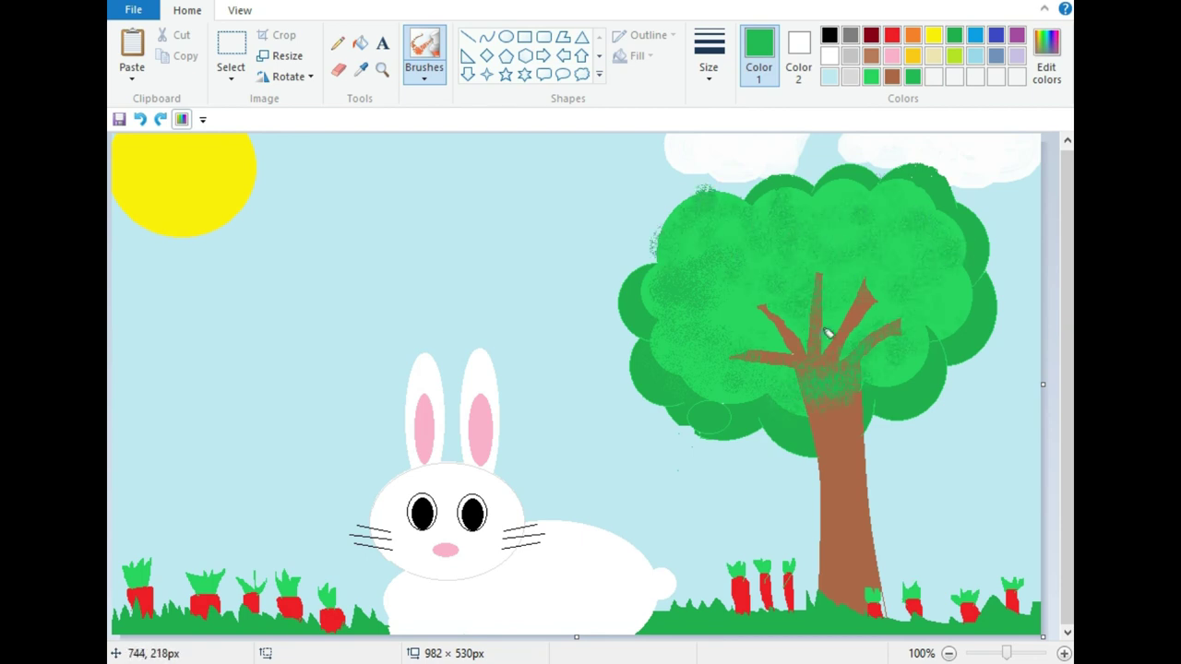
{"action": "mouse_move", "coordinate": [934, 357]}
{"action": "left_mouse_down"}
{"action": "mouse_move", "coordinate": [829, 321]}
{"action": "mouse_move", "coordinate": [798, 398]}
{"action": "left_mouse_up"}
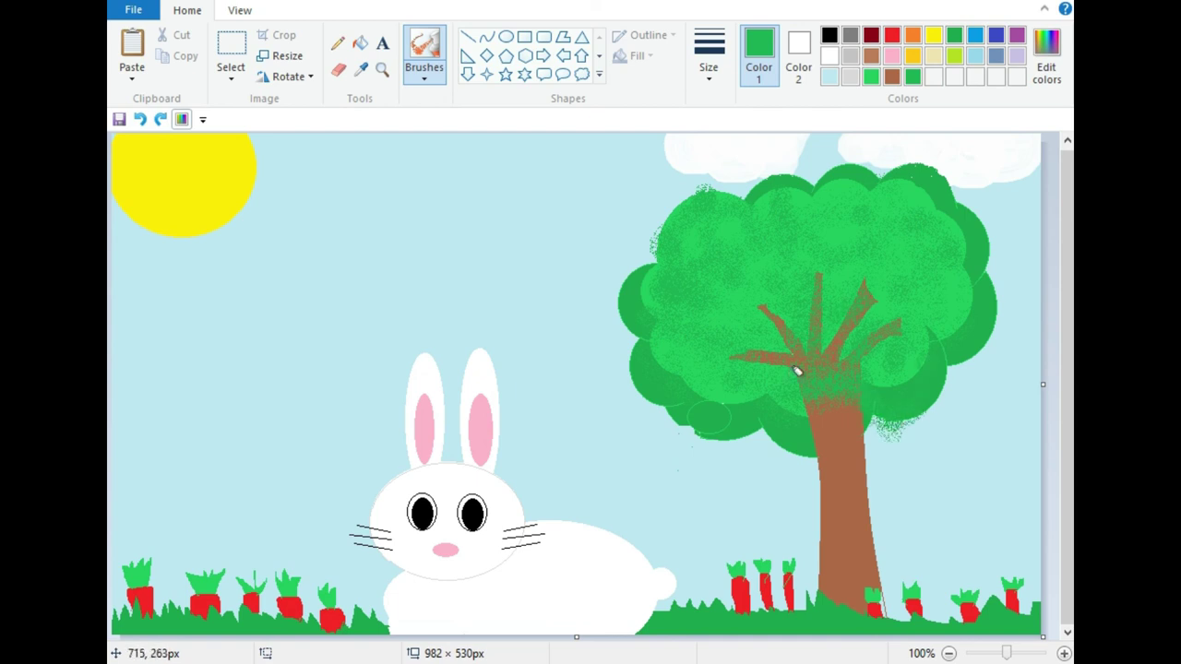
Step: Spray the custom green along the outer foliage edges to roughen the tree's outline
{"action": "mouse_move", "coordinate": [631, 334]}
{"action": "left_mouse_down"}
{"action": "mouse_move", "coordinate": [615, 329]}
{"action": "mouse_move", "coordinate": [637, 343]}
{"action": "mouse_move", "coordinate": [625, 303]}
{"action": "mouse_move", "coordinate": [636, 324]}
{"action": "mouse_move", "coordinate": [627, 351]}
{"action": "mouse_move", "coordinate": [627, 268]}
{"action": "mouse_move", "coordinate": [645, 285]}
{"action": "mouse_move", "coordinate": [685, 406]}
{"action": "mouse_move", "coordinate": [706, 406]}
{"action": "left_mouse_up"}
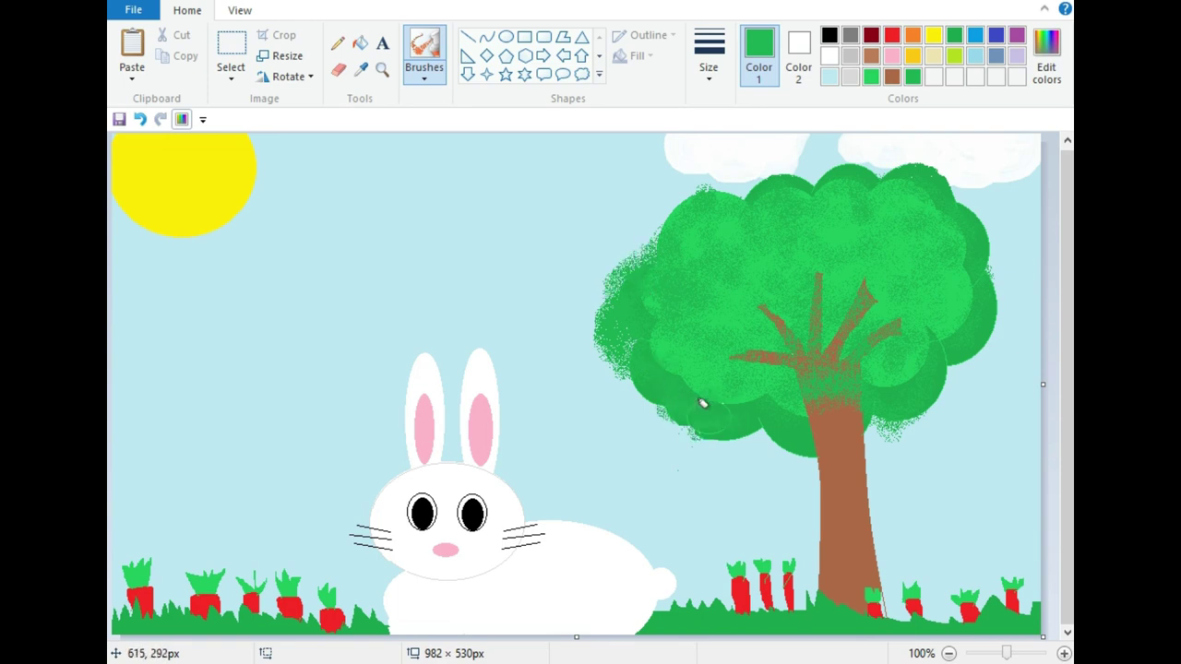
{"action": "mouse_move", "coordinate": [908, 414]}
{"action": "left_mouse_down"}
{"action": "mouse_move", "coordinate": [880, 423]}
{"action": "mouse_move", "coordinate": [993, 278]}
{"action": "mouse_move", "coordinate": [889, 183]}
{"action": "mouse_move", "coordinate": [776, 208]}
{"action": "mouse_move", "coordinate": [739, 178]}
{"action": "mouse_move", "coordinate": [750, 176]}
{"action": "mouse_move", "coordinate": [714, 179]}
{"action": "mouse_move", "coordinate": [646, 242]}
{"action": "left_mouse_up"}
{"action": "mouse_move", "coordinate": [731, 175]}
{"action": "left_mouse_down"}
{"action": "mouse_move", "coordinate": [818, 162]}
{"action": "mouse_move", "coordinate": [795, 169]}
{"action": "left_mouse_up"}
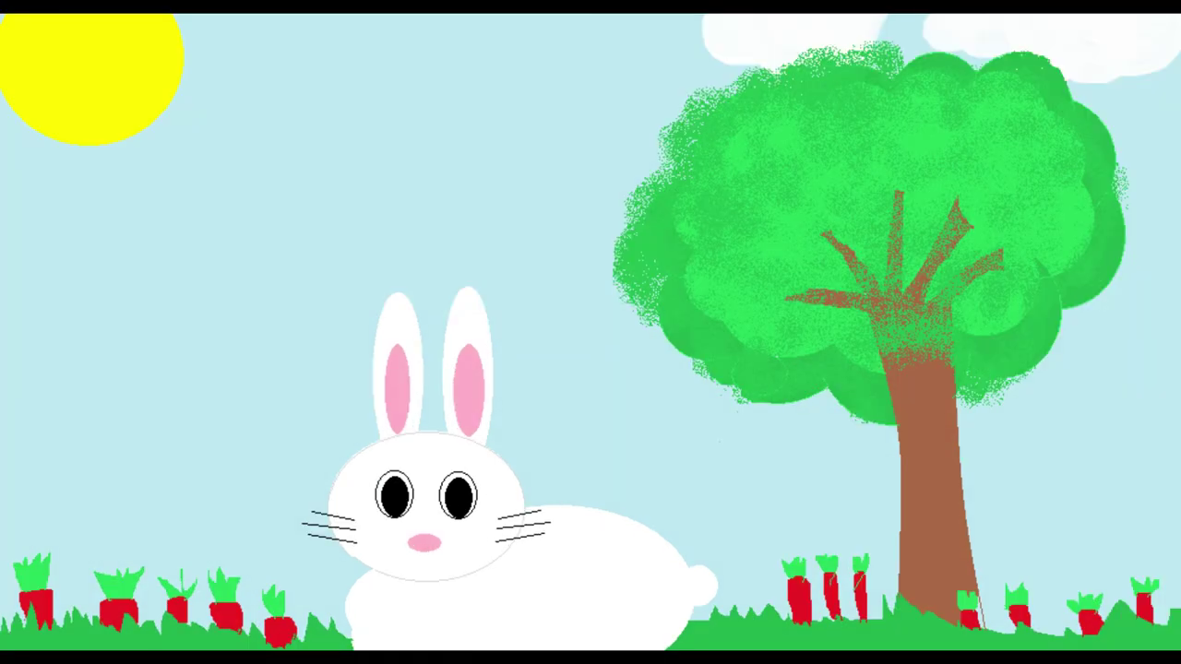